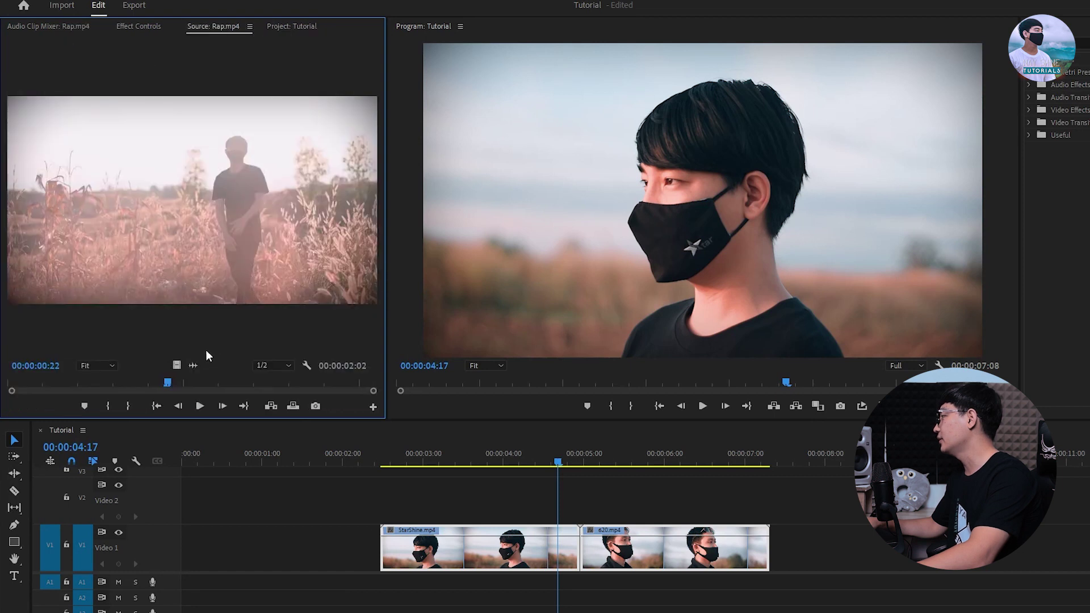
Step: Place Rap.mp4 at the start of Video 1, ripple delete the gap before StarShine.mp4 and play back the cut
{"action": "left_click_drag", "start_coordinate": [195, 406], "coordinate": [183, 547]}
{"action": "right_click", "coordinate": [370, 541]}
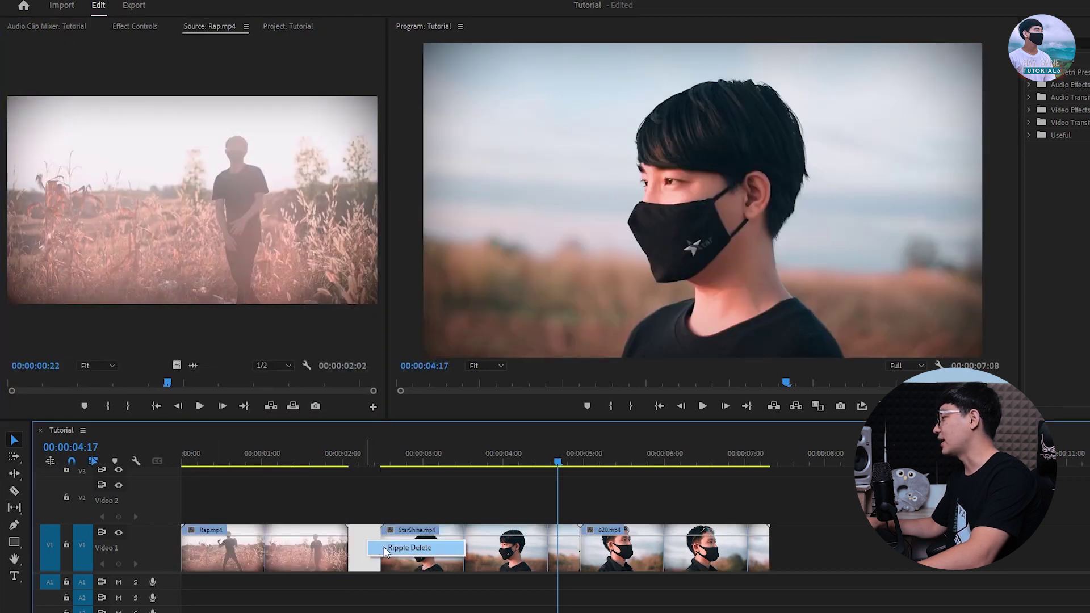
{"action": "left_click", "coordinate": [409, 549]}
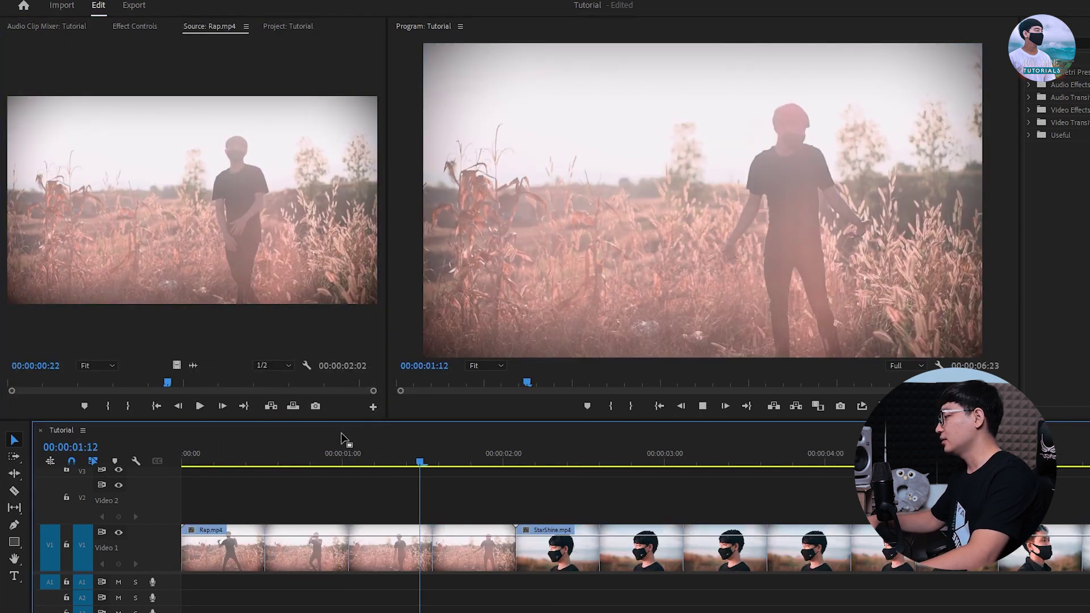
{"action": "key", "text": "space"}
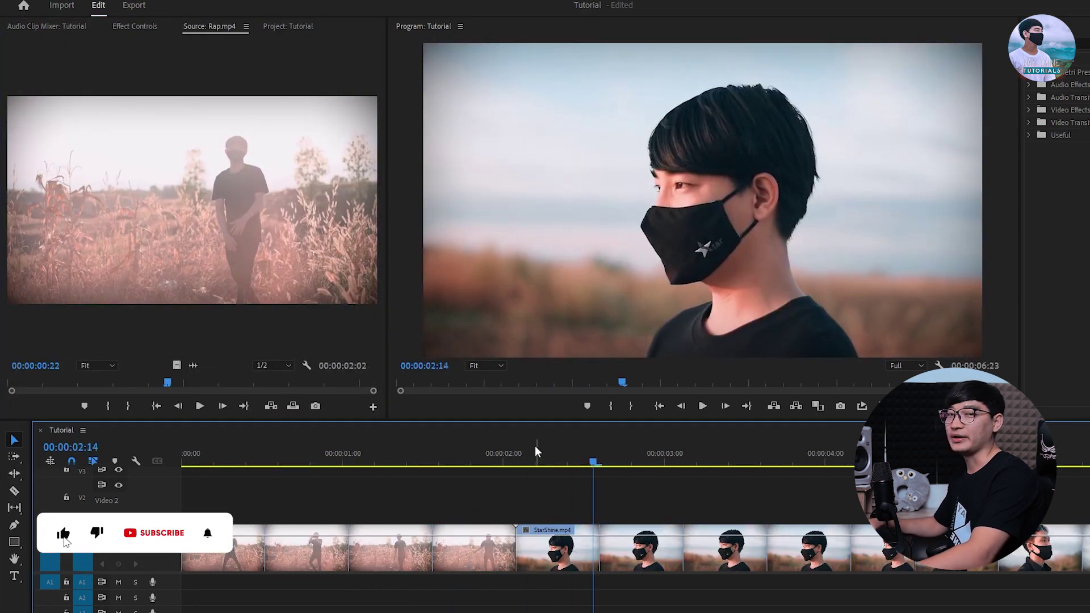
Step: Set the playhead to the first frame of StarShine.mp4 at 00:00:02:02 and select that clip
{"action": "left_click_drag", "start_coordinate": [543, 461], "coordinate": [515, 460]}
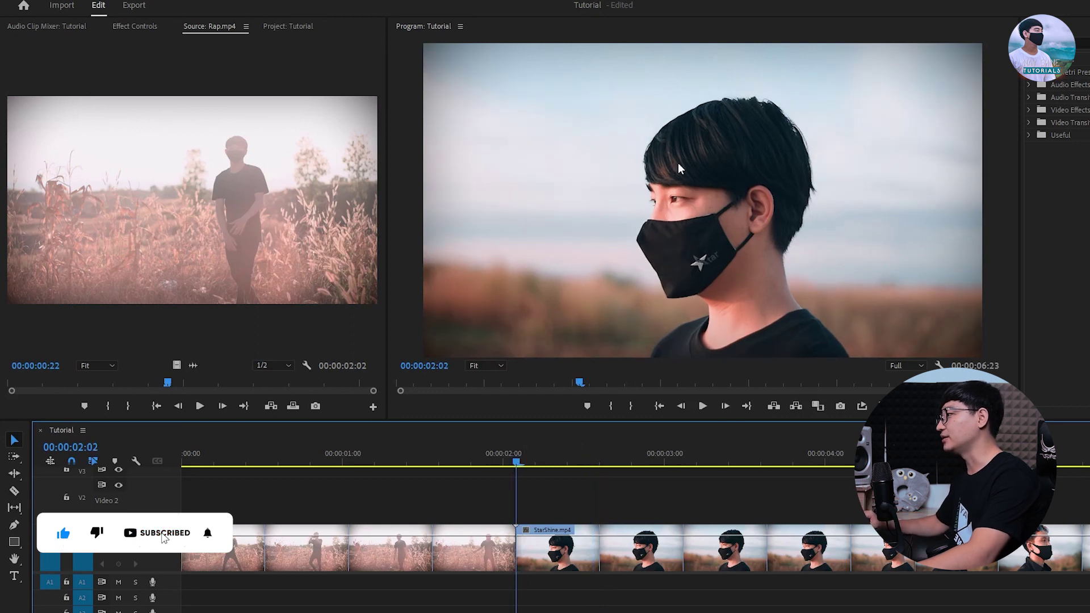
{"action": "left_click", "coordinate": [452, 457]}
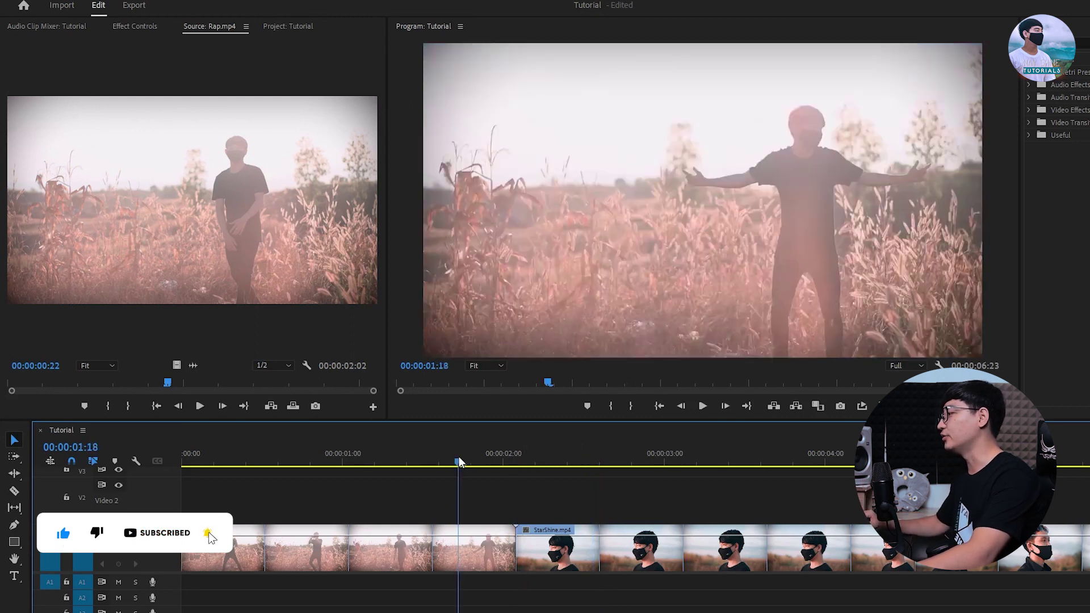
{"action": "left_click", "coordinate": [789, 240]}
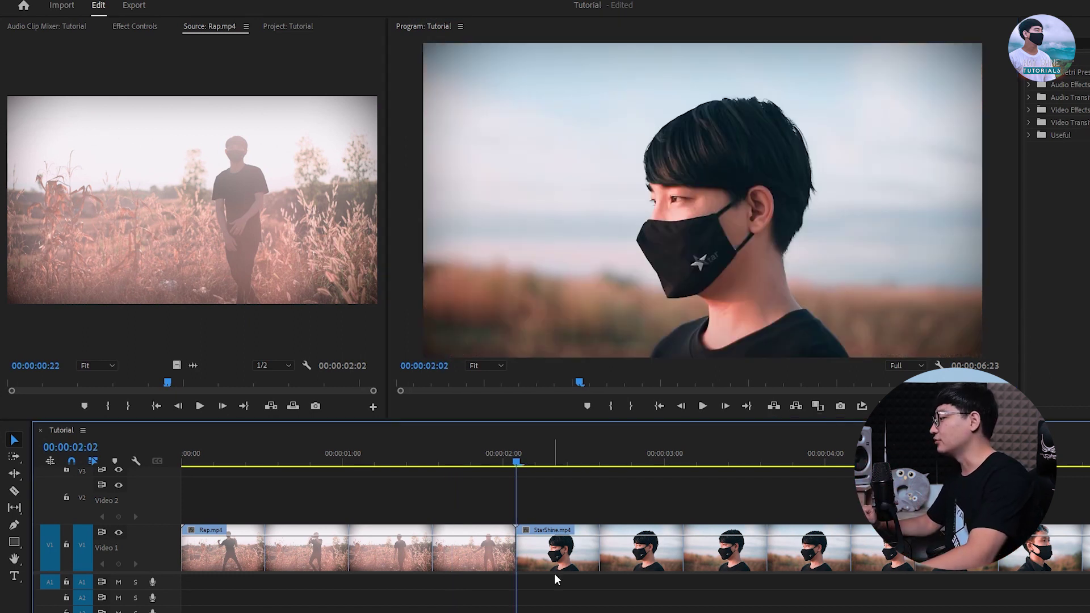
{"action": "left_click", "coordinate": [562, 548]}
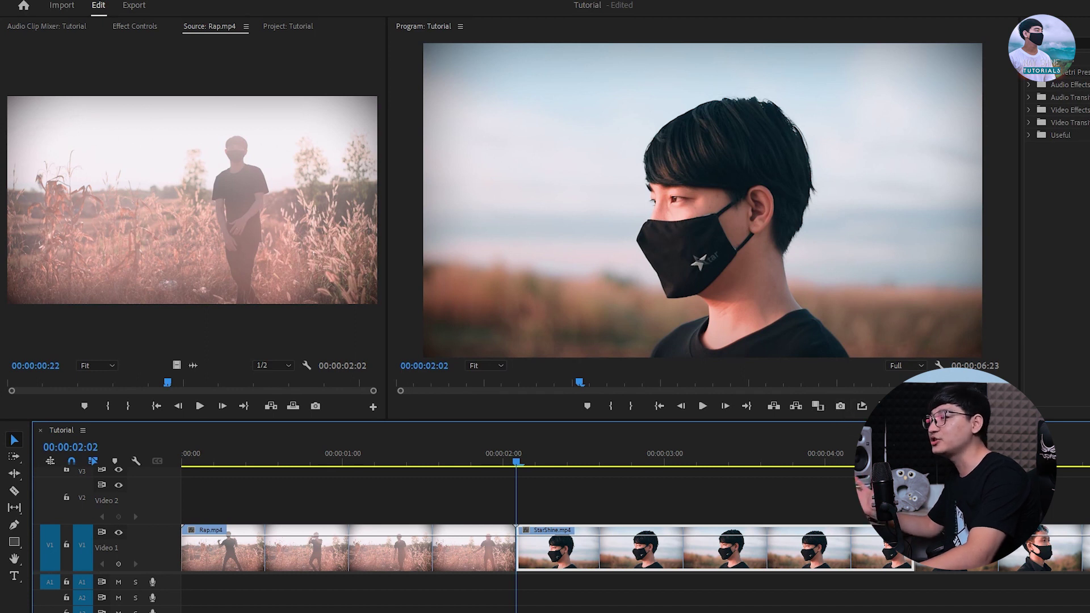
Step: Export the current frame as a JPEG to the Tutorial folder in Downloads, with the still imported into the project
{"action": "left_click", "coordinate": [1008, 406]}
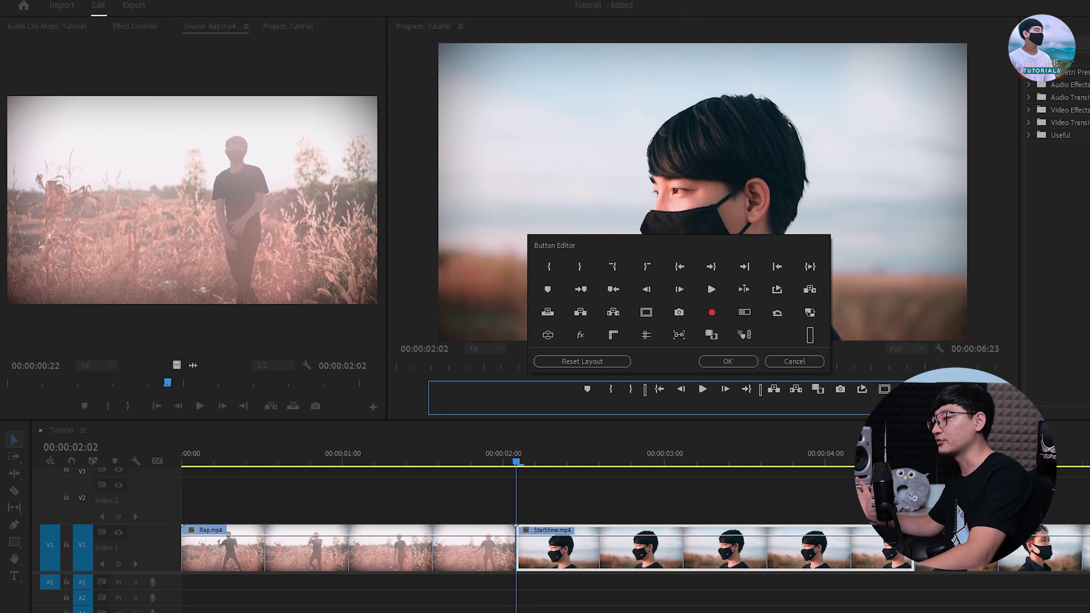
{"action": "left_click", "coordinate": [732, 358]}
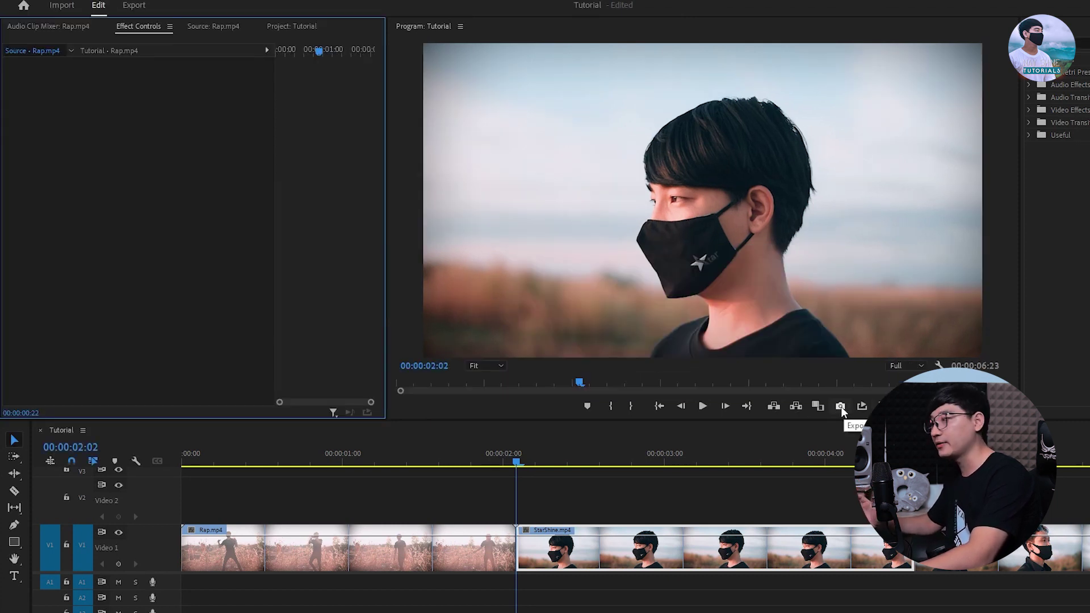
{"action": "left_click", "coordinate": [840, 407]}
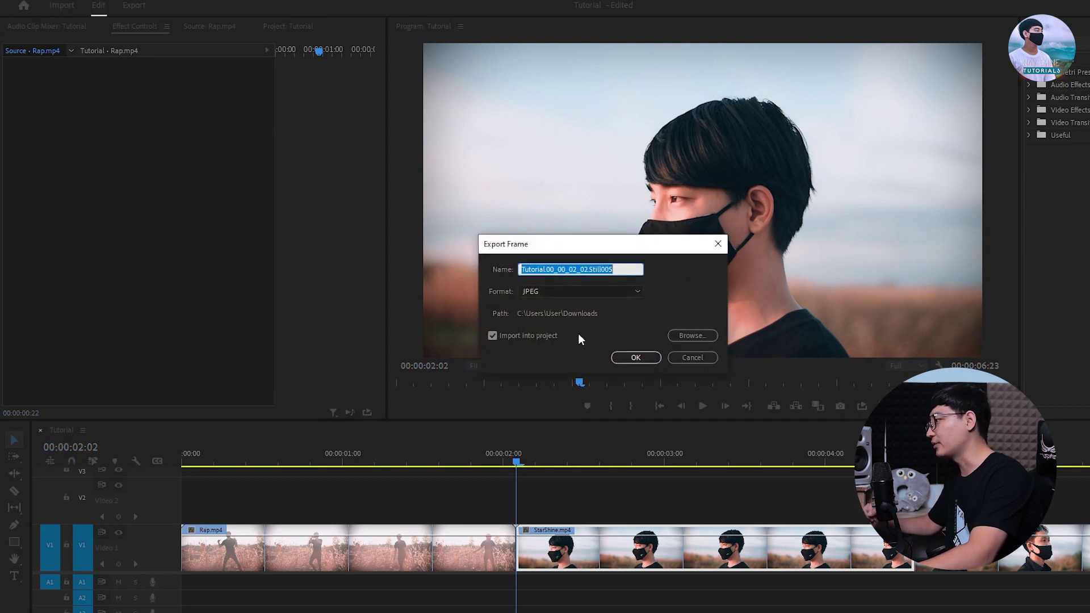
{"action": "left_click", "coordinate": [698, 335]}
{"action": "double_click", "coordinate": [541, 356]}
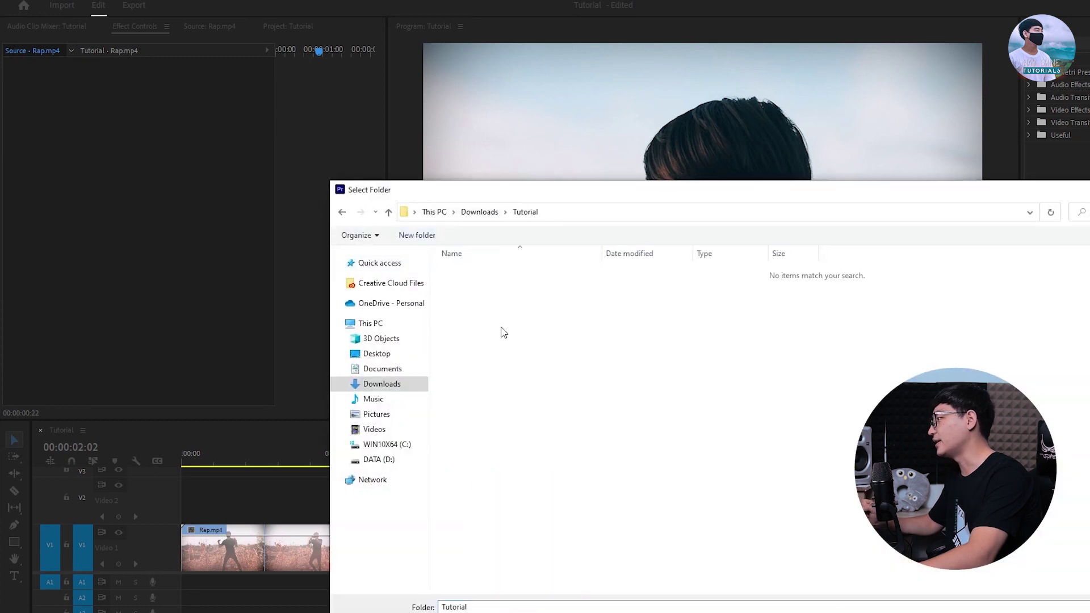
{"action": "left_click", "coordinate": [1067, 612]}
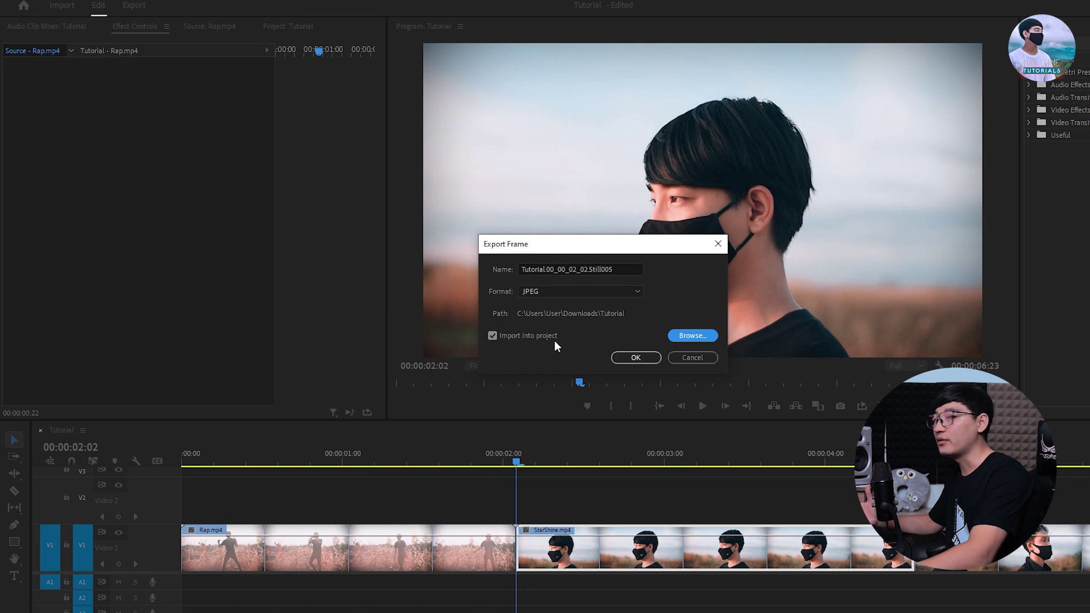
{"action": "left_click", "coordinate": [493, 336]}
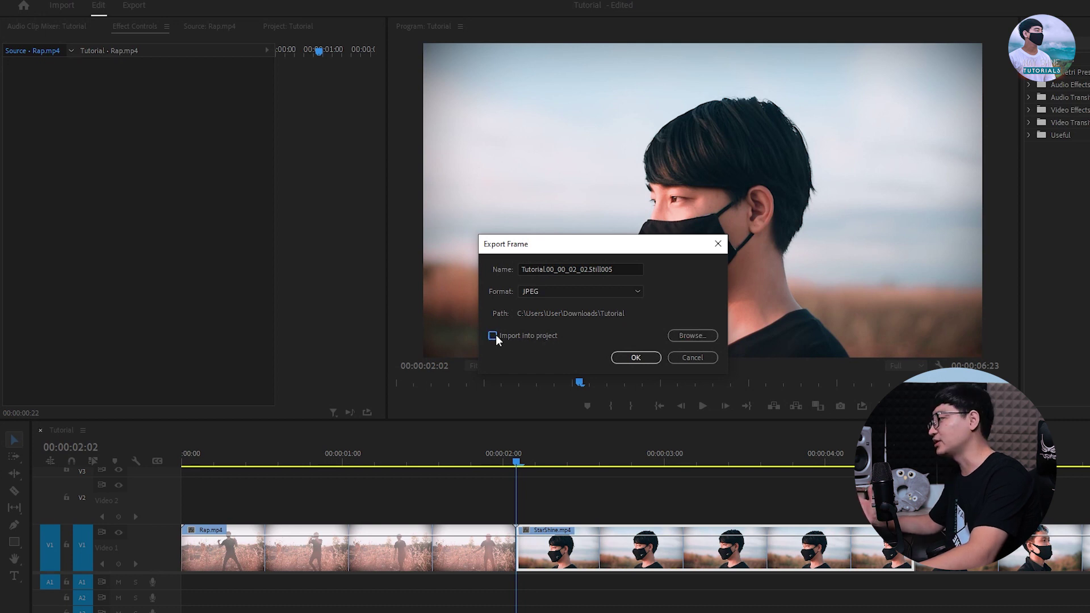
{"action": "left_click", "coordinate": [639, 360]}
Step: Add the exported still to Video 2, 17 frames long, so it starts at 00:00:01:10 and ends where StarShine.mp4 begins
{"action": "left_click", "coordinate": [286, 26]}
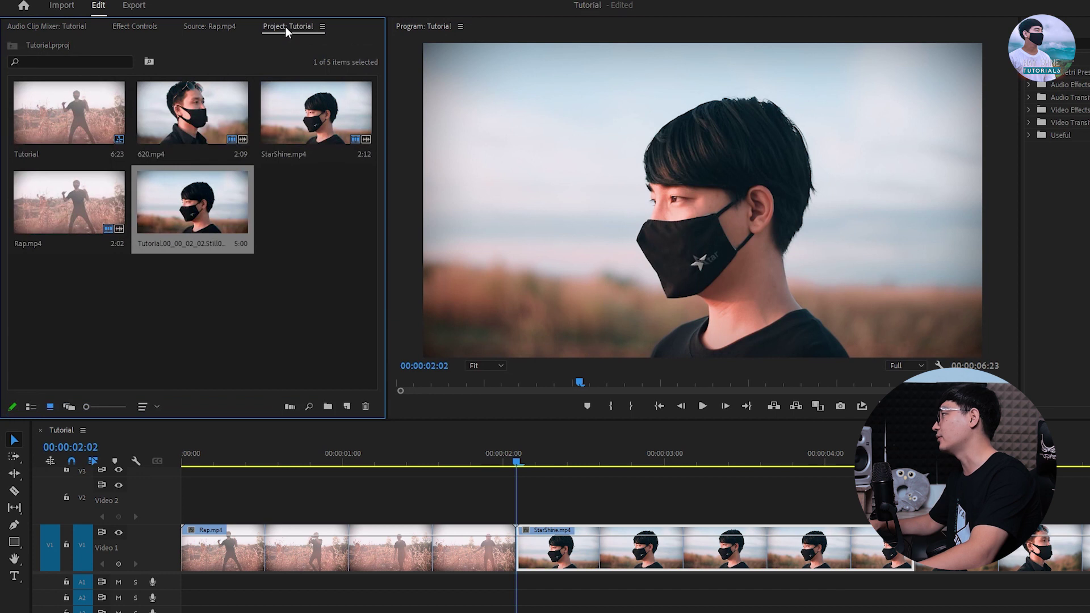
{"action": "left_click", "coordinate": [201, 212]}
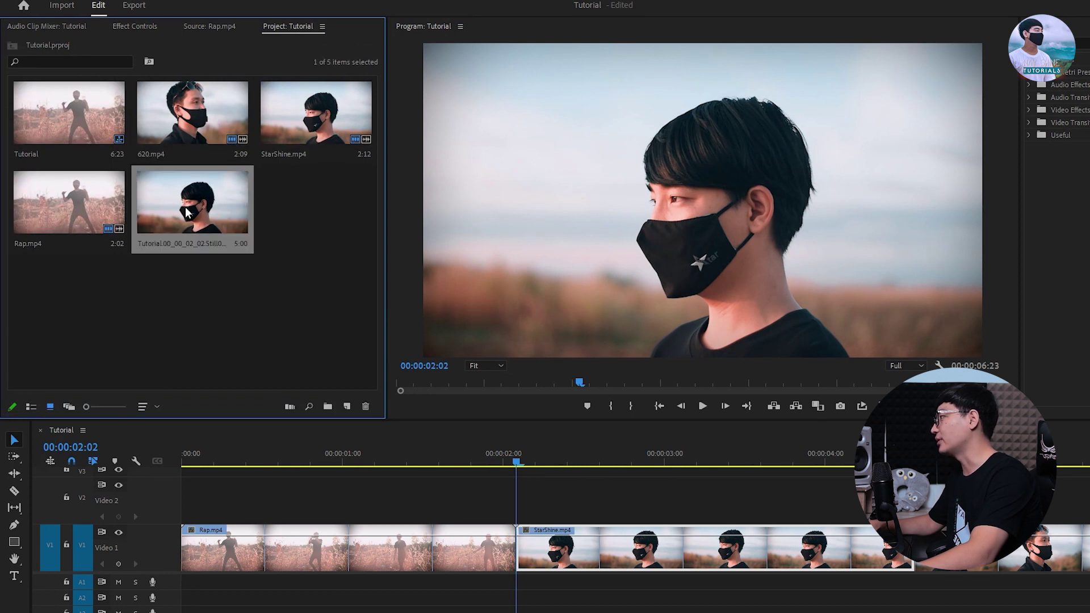
{"action": "left_click_drag", "start_coordinate": [381, 367], "coordinate": [565, 510]}
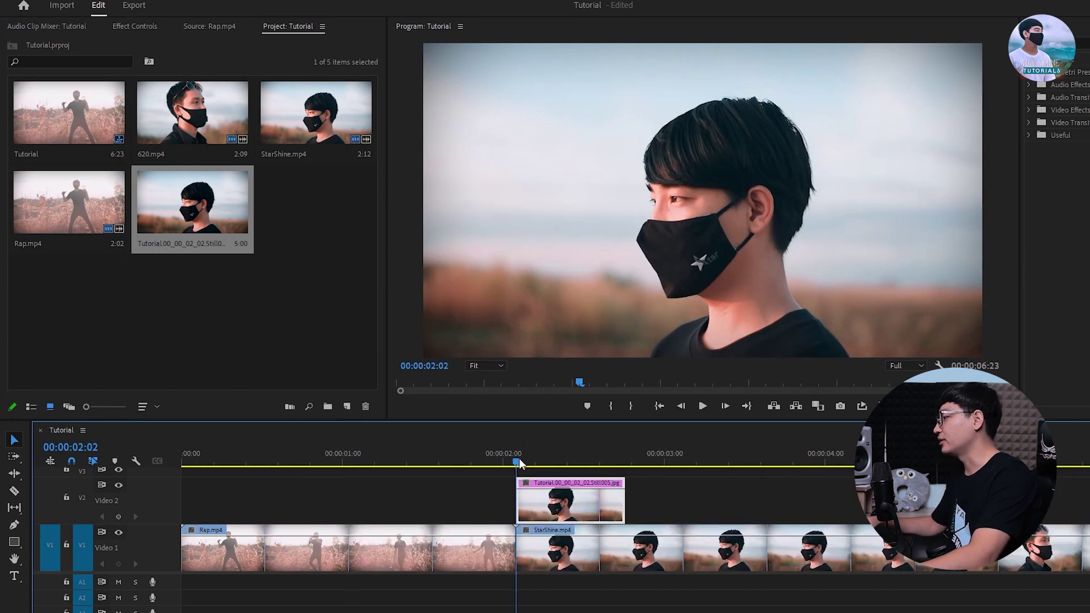
{"action": "left_click_drag", "start_coordinate": [558, 520], "coordinate": [448, 517]}
Step: Play and scrub through the sequence to check how the still on Video 2 leads into StarShine.mp4
{"action": "left_click", "coordinate": [493, 455]}
{"action": "left_click_drag", "start_coordinate": [495, 459], "coordinate": [396, 462]}
{"action": "key", "text": "space"}
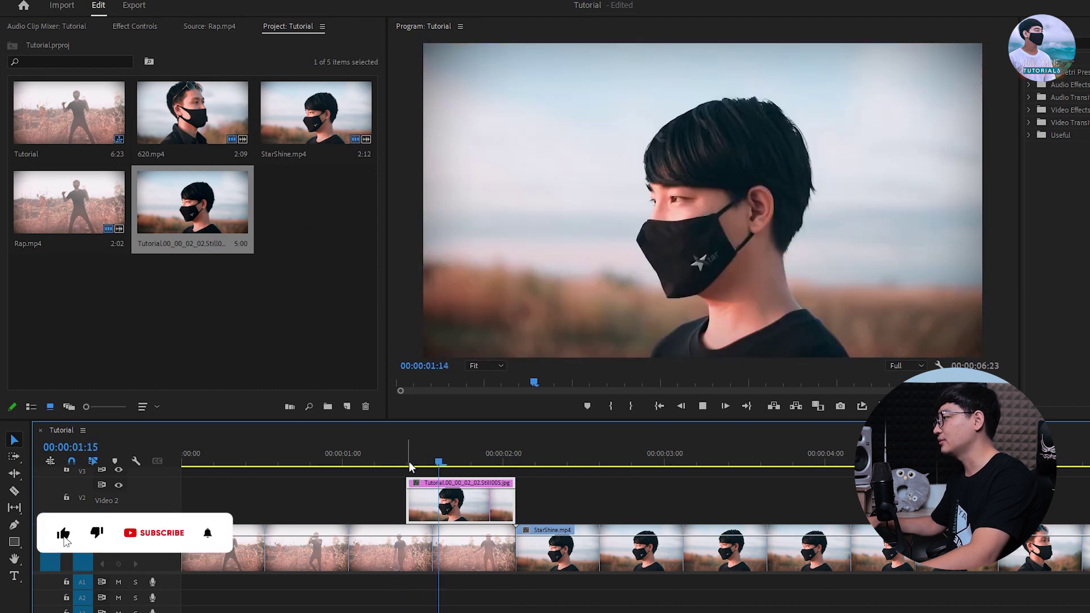
{"action": "left_click", "coordinate": [472, 458]}
{"action": "left_click", "coordinate": [426, 452]}
{"action": "left_click_drag", "start_coordinate": [424, 446], "coordinate": [514, 451]}
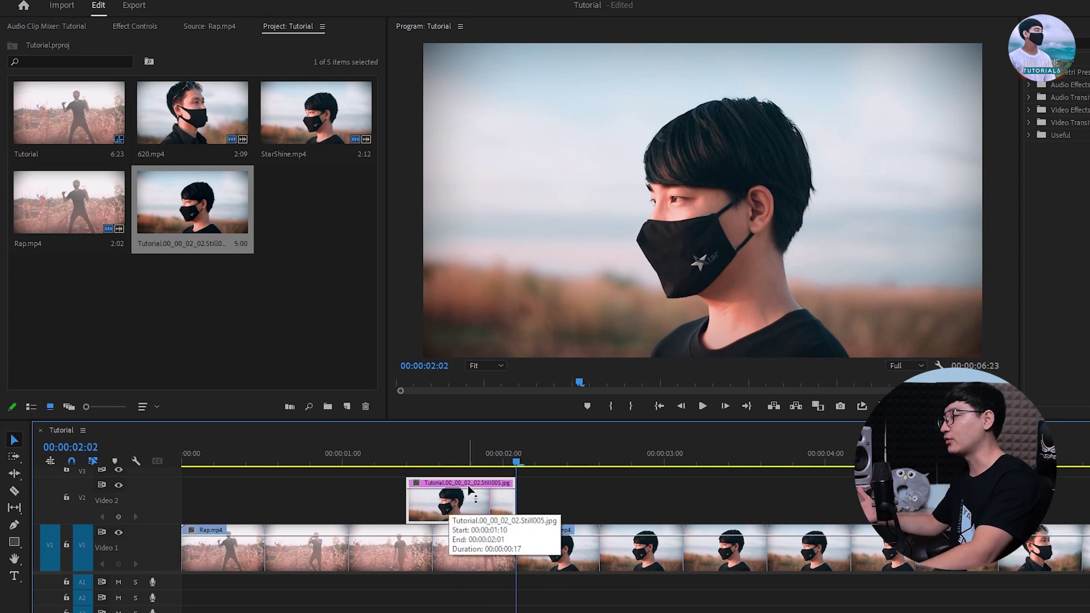
{"action": "left_click", "coordinate": [679, 454]}
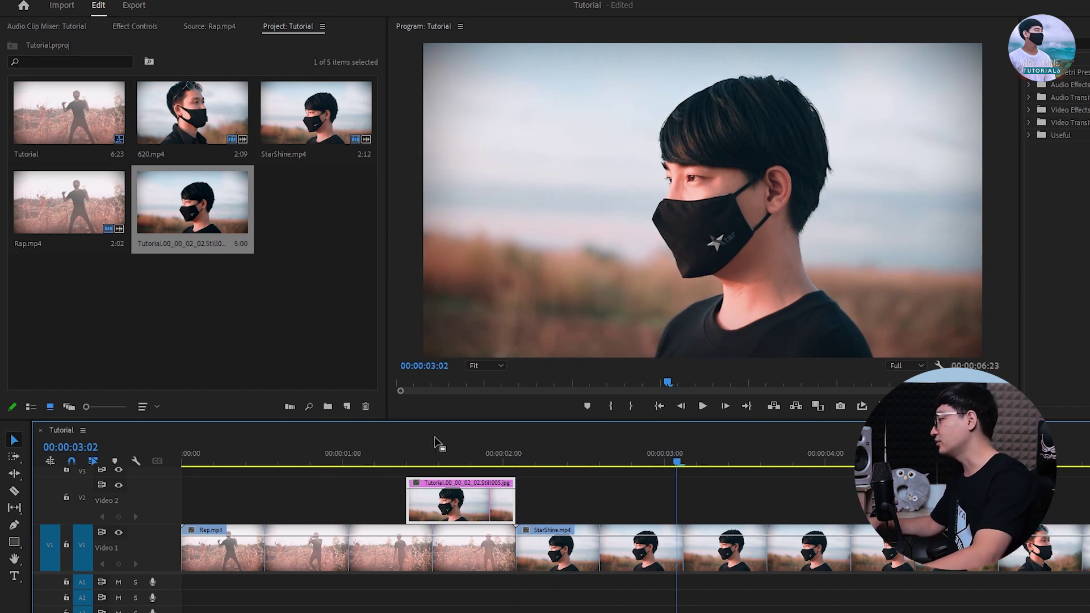
{"action": "left_click", "coordinate": [446, 451]}
{"action": "left_click_drag", "start_coordinate": [449, 447], "coordinate": [474, 447]}
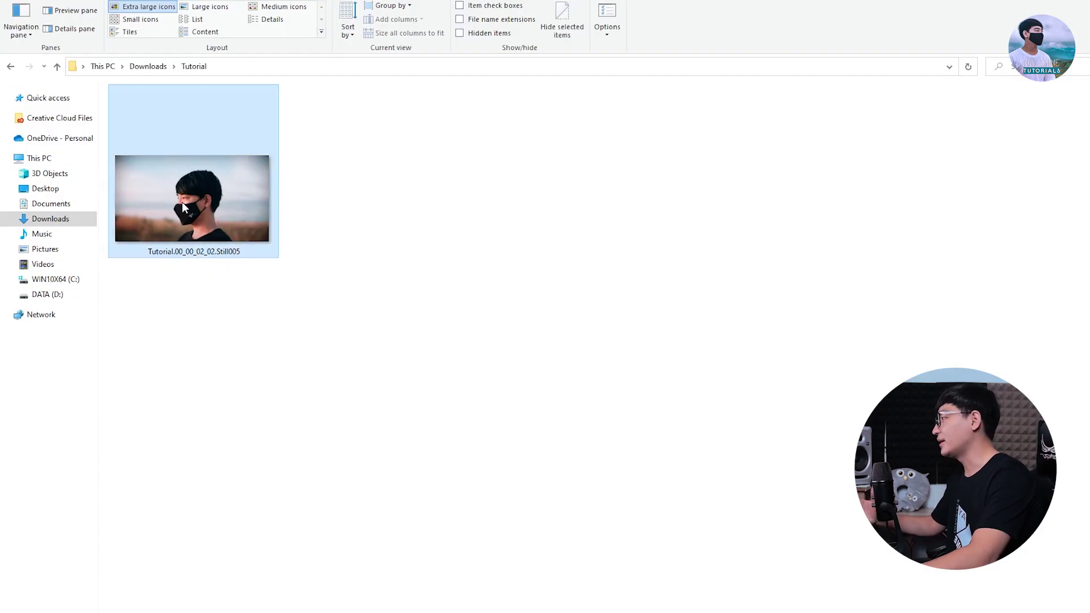
Step: Switch to Photoshop with the exported still, remove its background and save the cutout as a PNG in the Tutorial folder
{"action": "left_click_drag", "start_coordinate": [189, 198], "coordinate": [421, 301]}
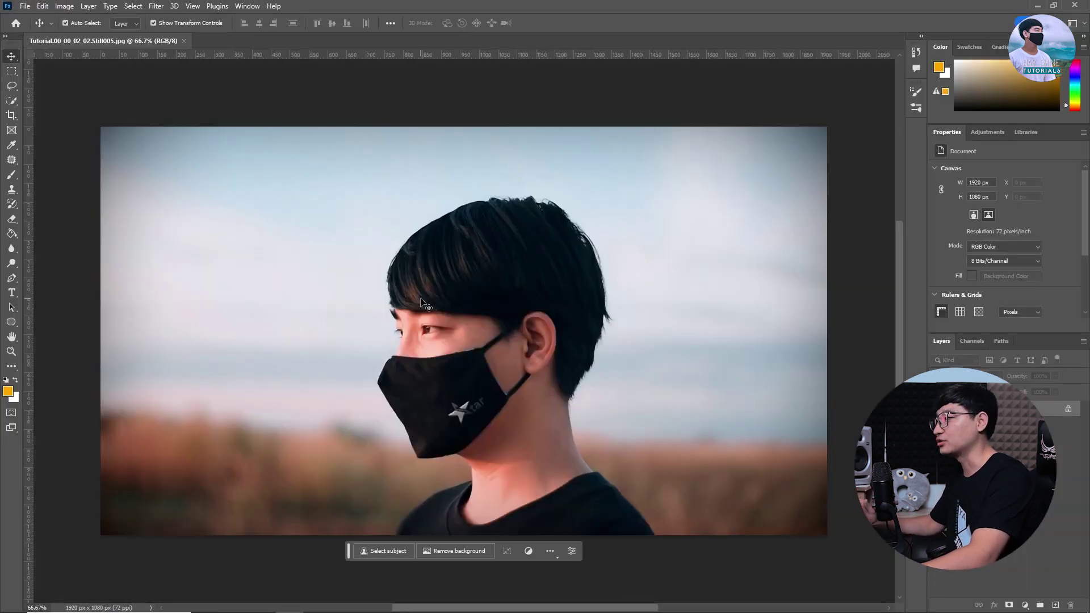
{"action": "left_click", "coordinate": [439, 549]}
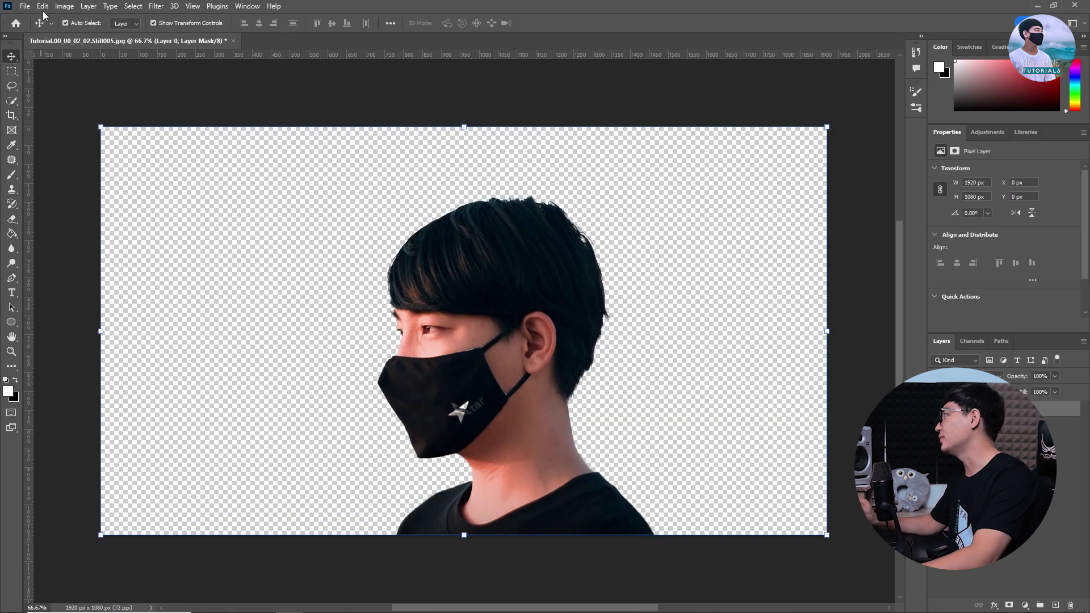
{"action": "left_click", "coordinate": [25, 7]}
{"action": "mouse_move", "coordinate": [51, 207]}
{"action": "left_click", "coordinate": [216, 204]}
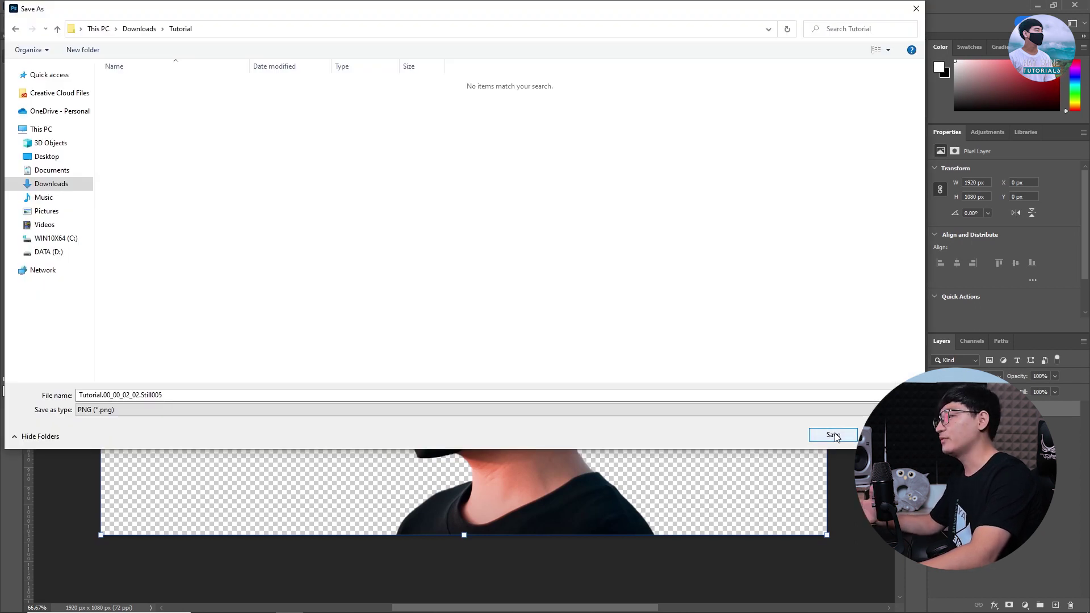
{"action": "left_click", "coordinate": [833, 435]}
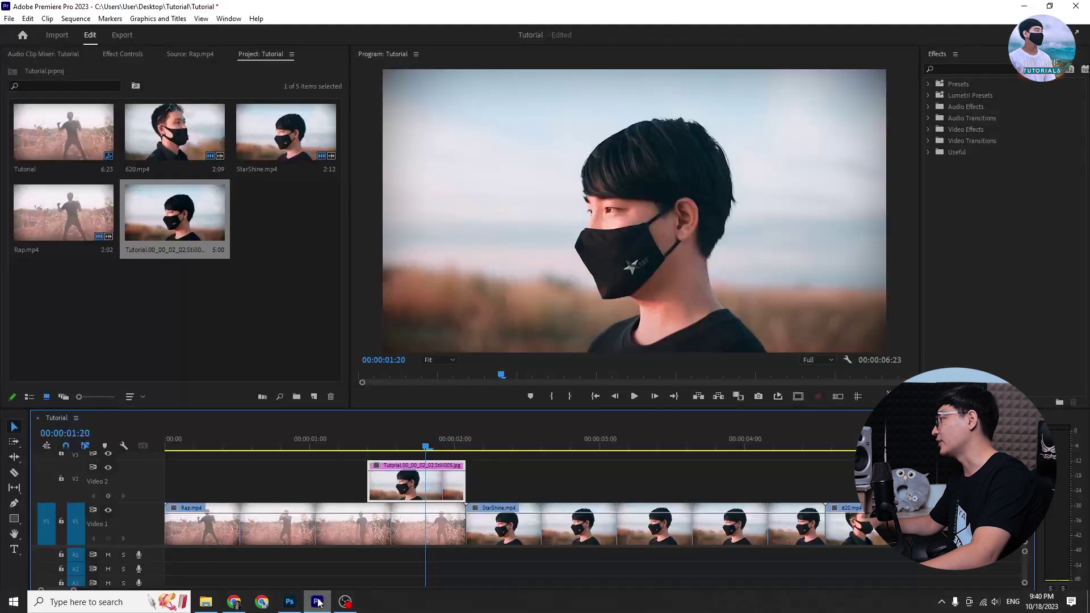
Step: Switch back to Premiere Pro and replace the JPEG still's footage with the PNG cutout from the Tutorial folder
{"action": "left_click", "coordinate": [318, 606]}
{"action": "left_click", "coordinate": [192, 228]}
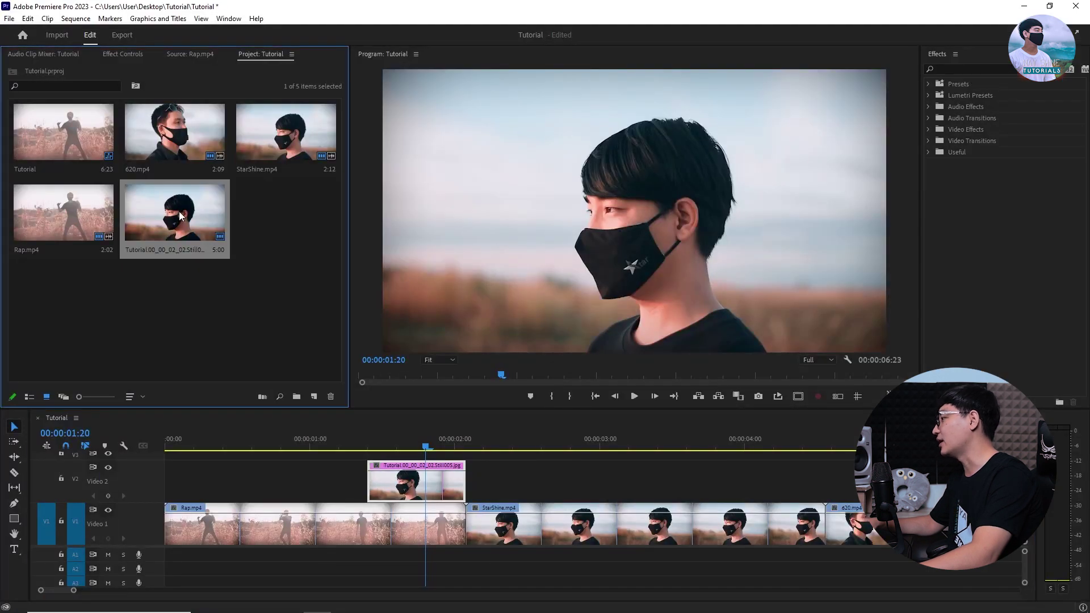
{"action": "right_click", "coordinate": [192, 214]}
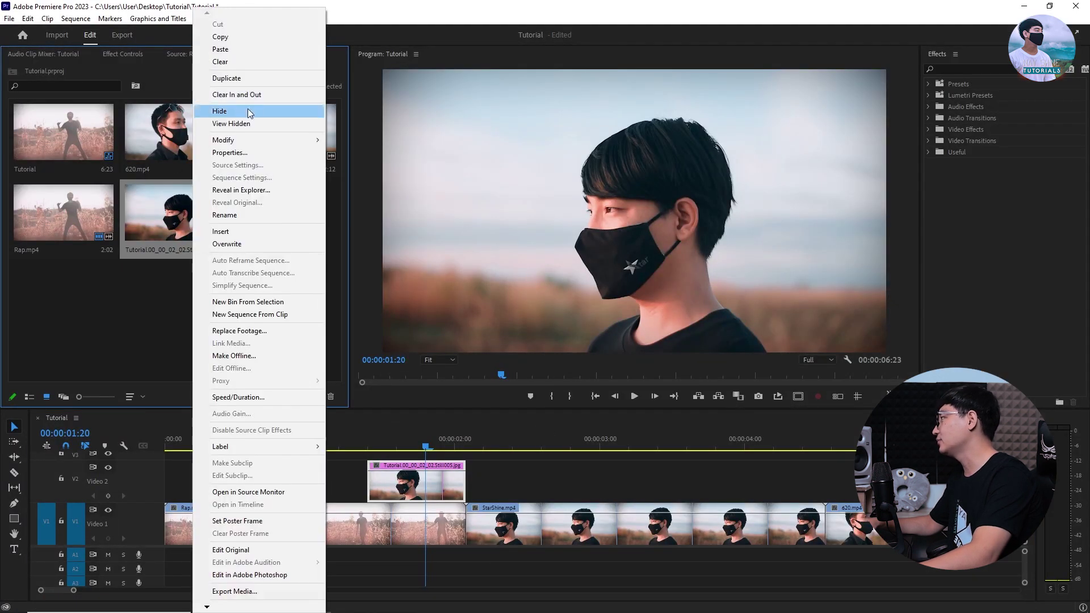
{"action": "left_click", "coordinate": [254, 332]}
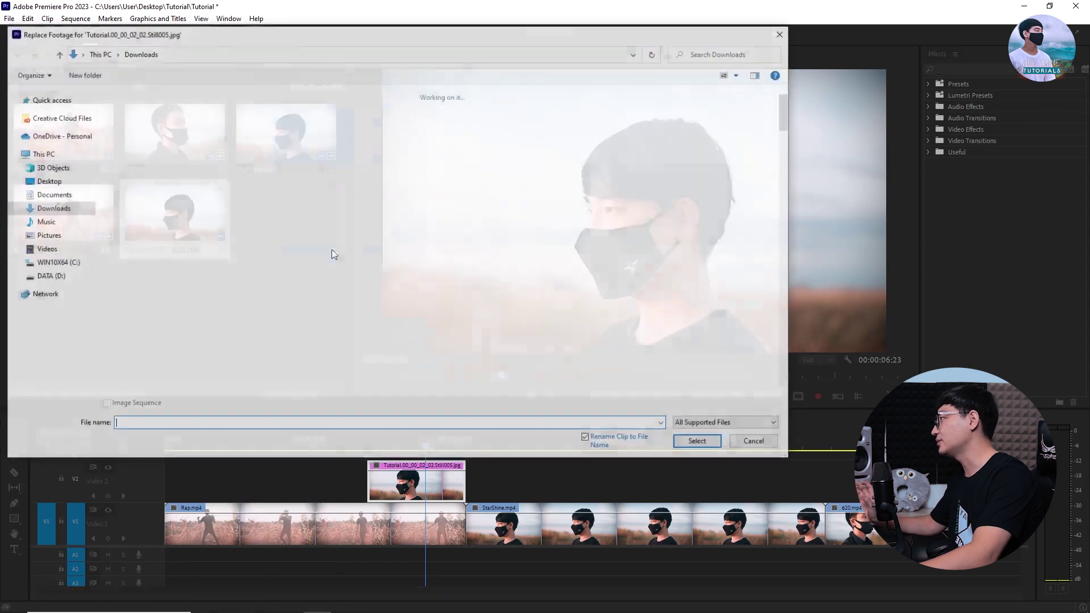
{"action": "double_click", "coordinate": [216, 330]}
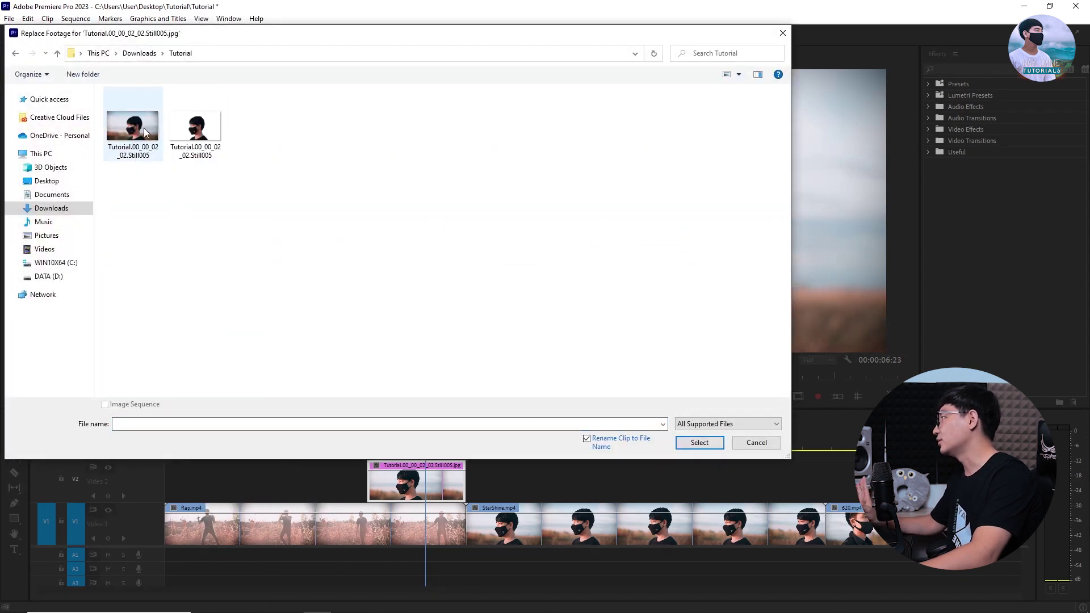
{"action": "left_click", "coordinate": [202, 133]}
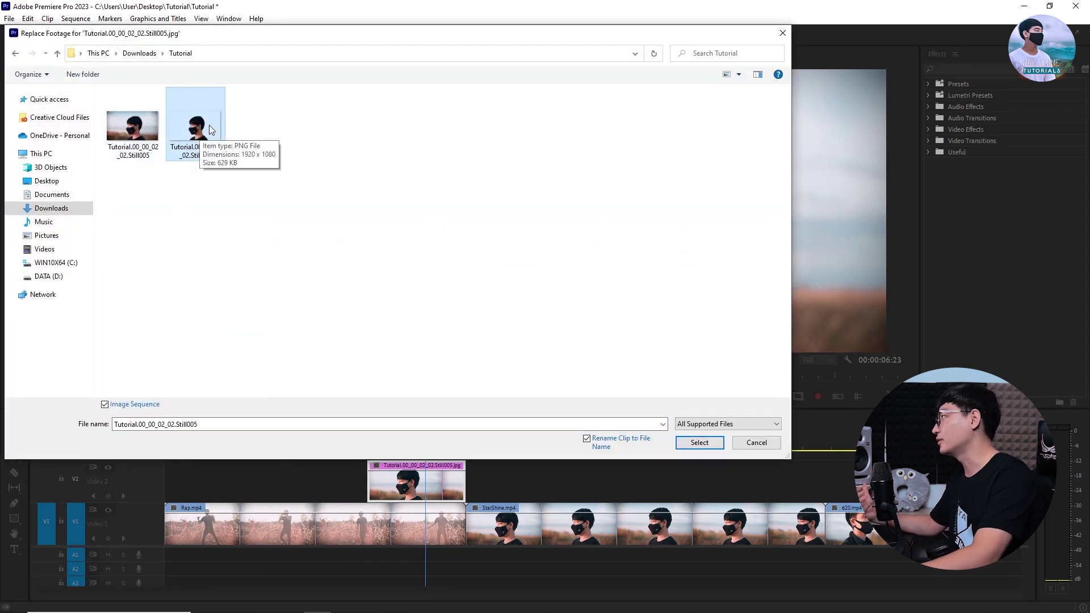
{"action": "left_click", "coordinate": [708, 445]}
Step: Preview the cutout over Rap.mp4 and its transition into StarShine.mp4
{"action": "left_click_drag", "start_coordinate": [473, 444], "coordinate": [420, 435]}
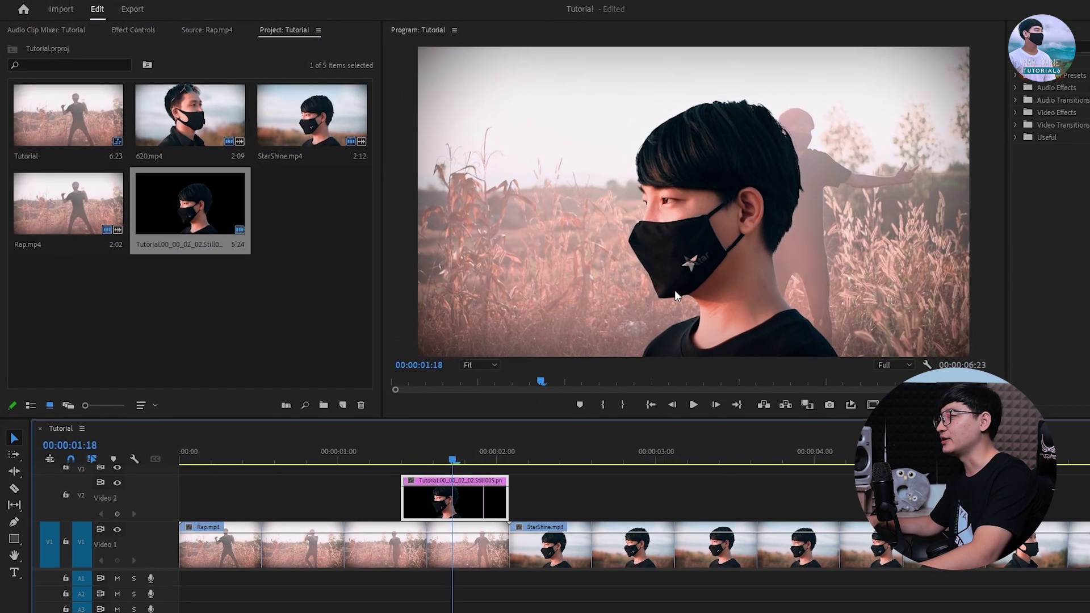
{"action": "mouse_move", "coordinate": [502, 448]}
{"action": "left_mouse_down"}
{"action": "mouse_move", "coordinate": [513, 454]}
{"action": "mouse_move", "coordinate": [497, 454]}
{"action": "left_mouse_up"}
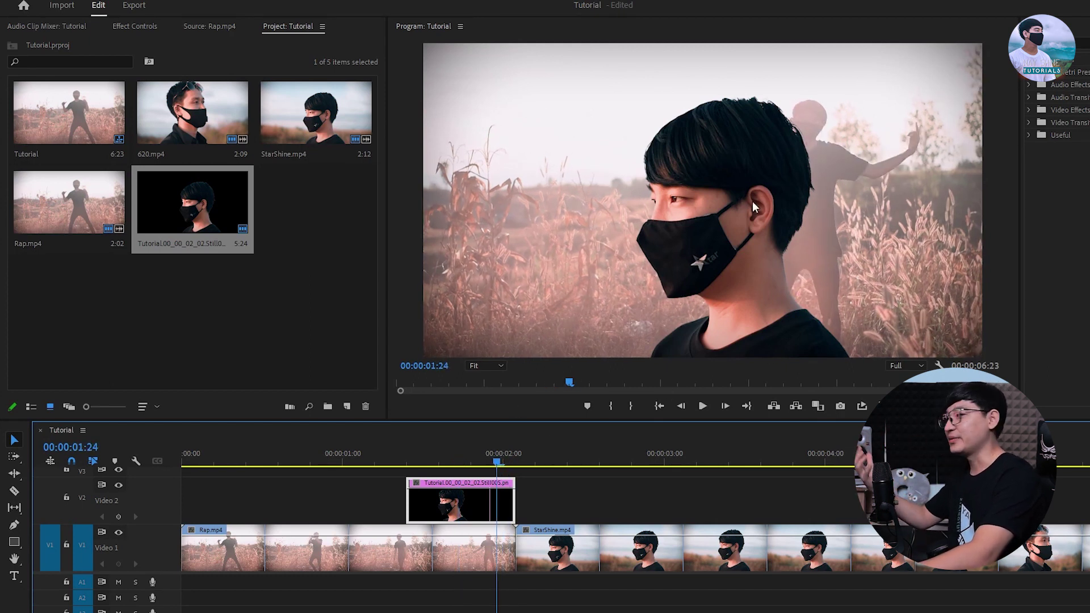
{"action": "left_click_drag", "start_coordinate": [477, 470], "coordinate": [370, 466]}
{"action": "key", "text": "space"}
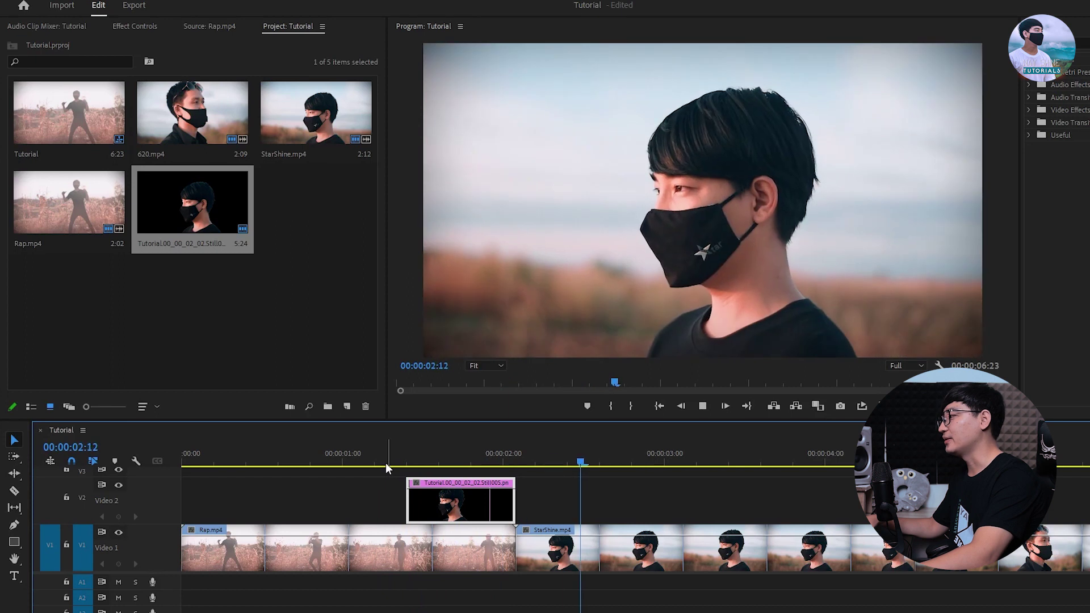
{"action": "key", "text": "space"}
Step: Find the Transform effect under Distort and apply it to the PNG cutout clip on Video 2
{"action": "left_click", "coordinate": [407, 461]}
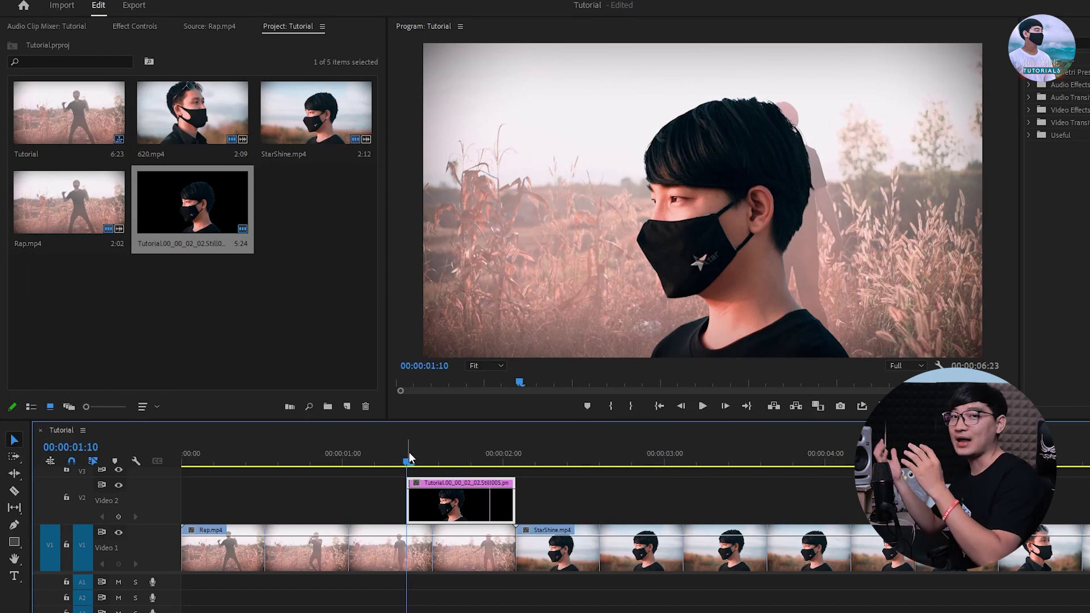
{"action": "left_click", "coordinate": [139, 29]}
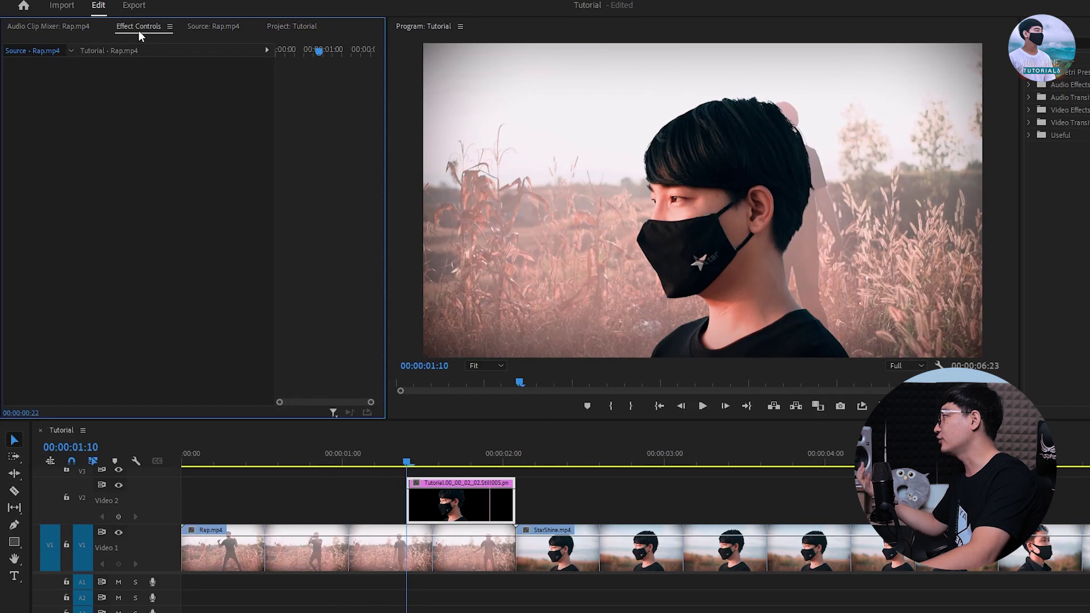
{"action": "left_click", "coordinate": [437, 482]}
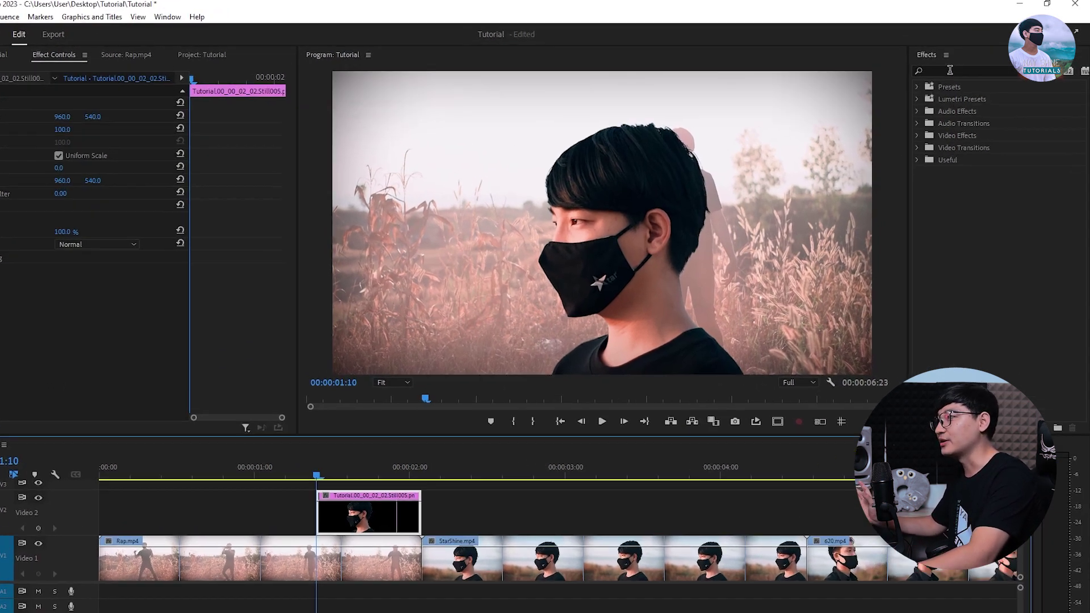
{"action": "left_click", "coordinate": [960, 68]}
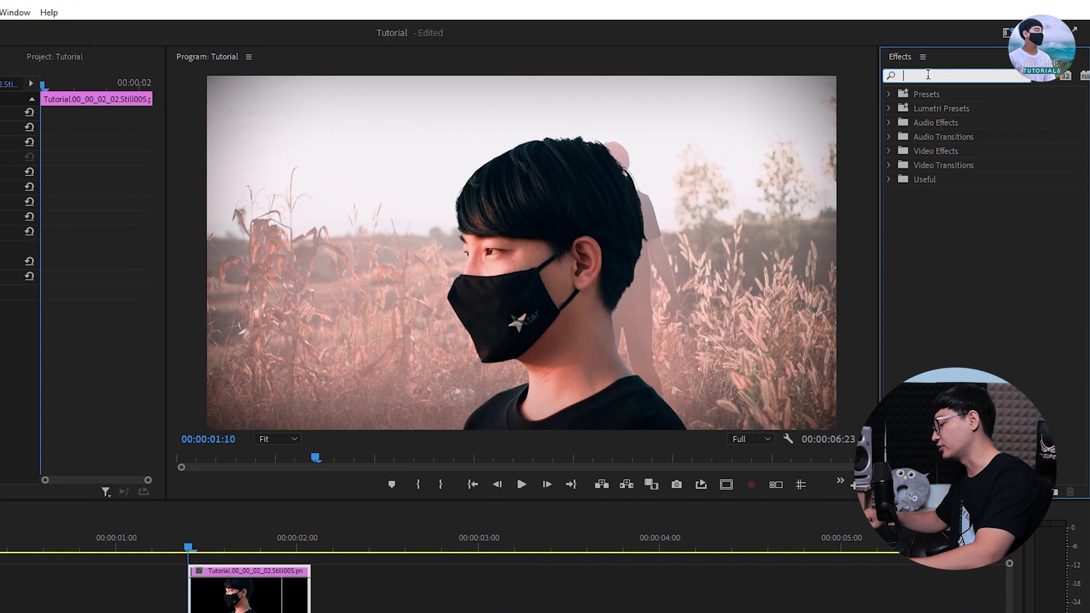
{"action": "type", "text": "trans"}
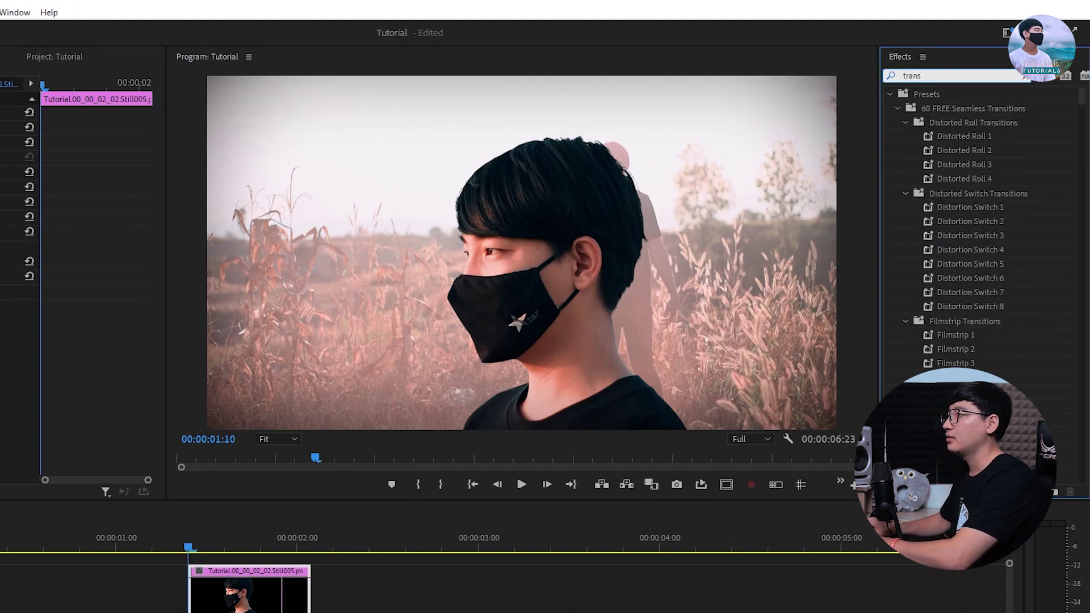
{"action": "type", "text": "form"}
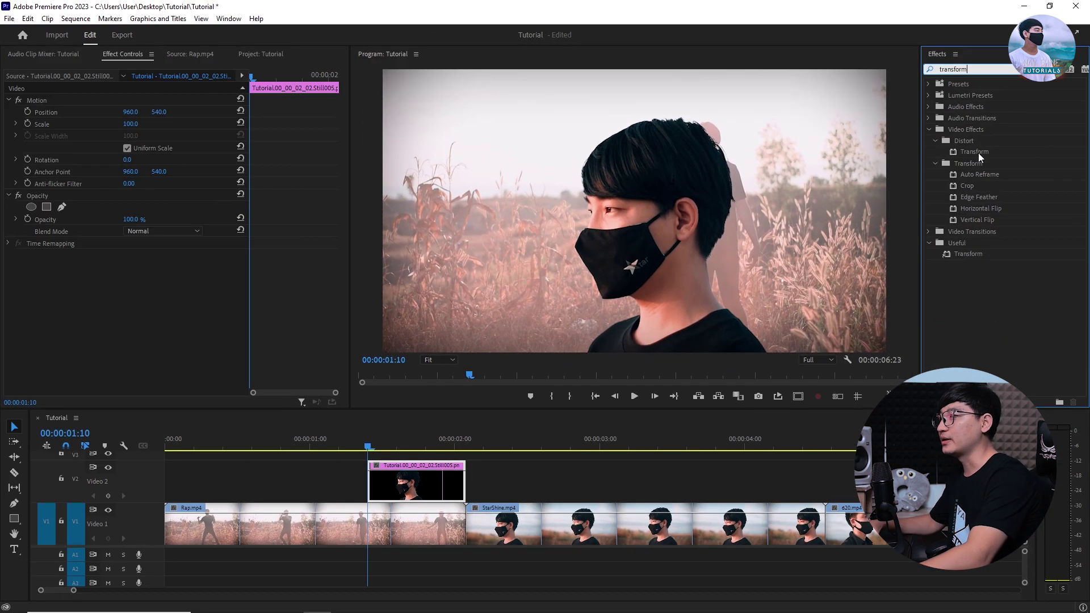
{"action": "left_click_drag", "start_coordinate": [953, 180], "coordinate": [284, 586]}
{"action": "left_click_drag", "start_coordinate": [445, 477], "coordinate": [445, 477]}
{"action": "scroll", "coordinate": [294, 302], "scroll_direction": "down", "scroll_amount": 3}
{"action": "left_click", "coordinate": [94, 207]}
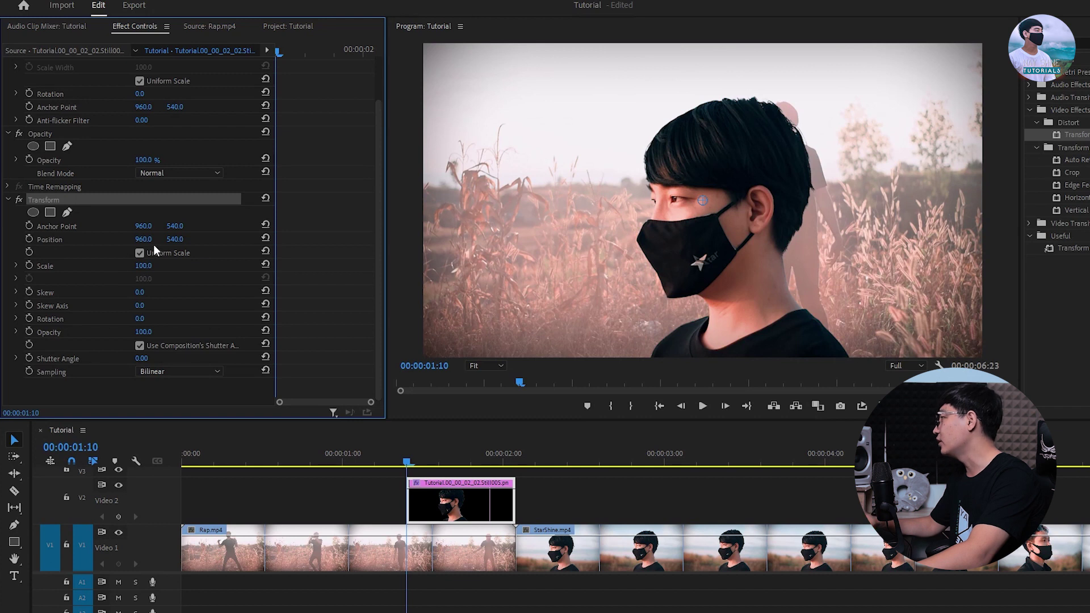
Step: Try shifting the cutout horizontally with the Transform effect's Position value and undo the shift
{"action": "mouse_move", "coordinate": [144, 239]}
{"action": "left_mouse_down"}
{"action": "mouse_move", "coordinate": [128, 241]}
{"action": "mouse_move", "coordinate": [187, 239]}
{"action": "mouse_move", "coordinate": [139, 240]}
{"action": "mouse_move", "coordinate": [170, 239]}
{"action": "mouse_move", "coordinate": [152, 241]}
{"action": "left_mouse_up"}
{"action": "key", "text": "ctrl+z"}
{"action": "key", "text": "ctrl+z"}
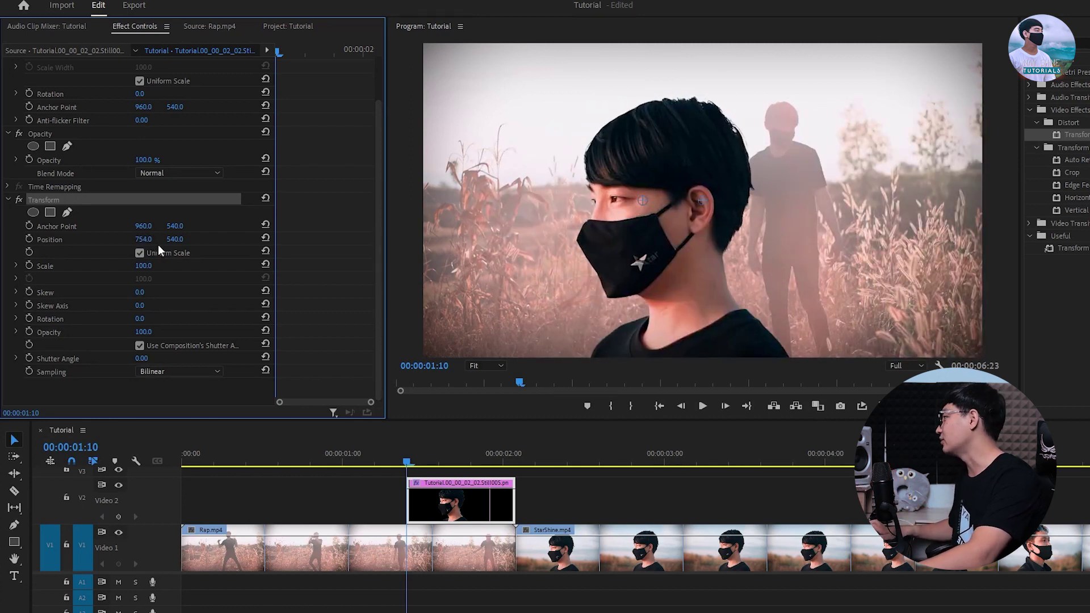
{"action": "key", "text": "ctrl+z"}
Step: Keyframe the Transform Position from 2155, 540 at 00:00:01:10 to 960, 540 at 00:00:02:01
{"action": "left_click", "coordinate": [28, 239]}
{"action": "left_click_drag", "start_coordinate": [281, 49], "coordinate": [370, 52]}
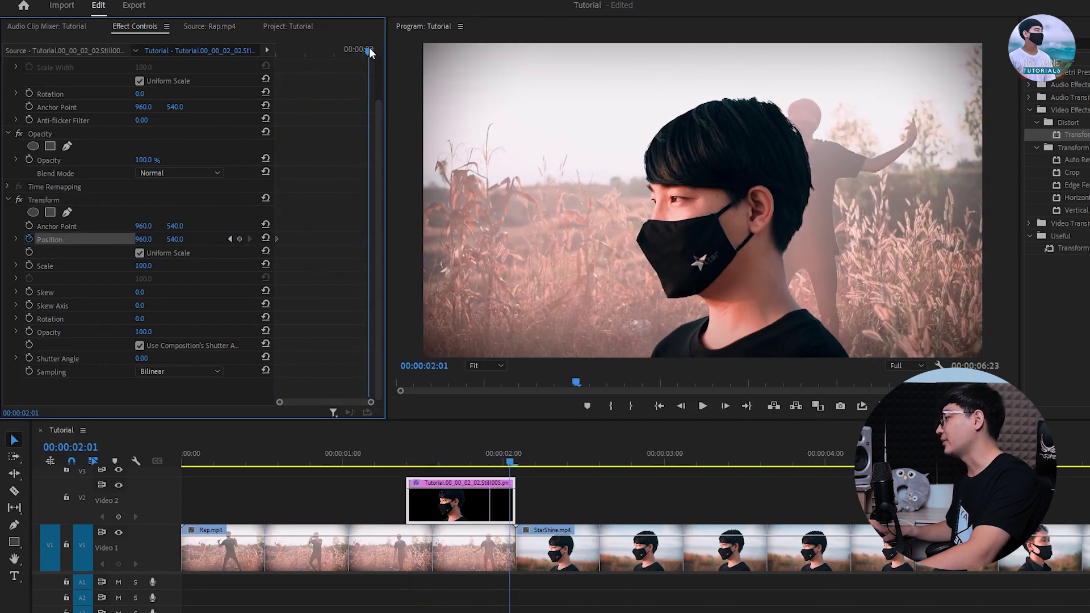
{"action": "left_click", "coordinate": [239, 239]}
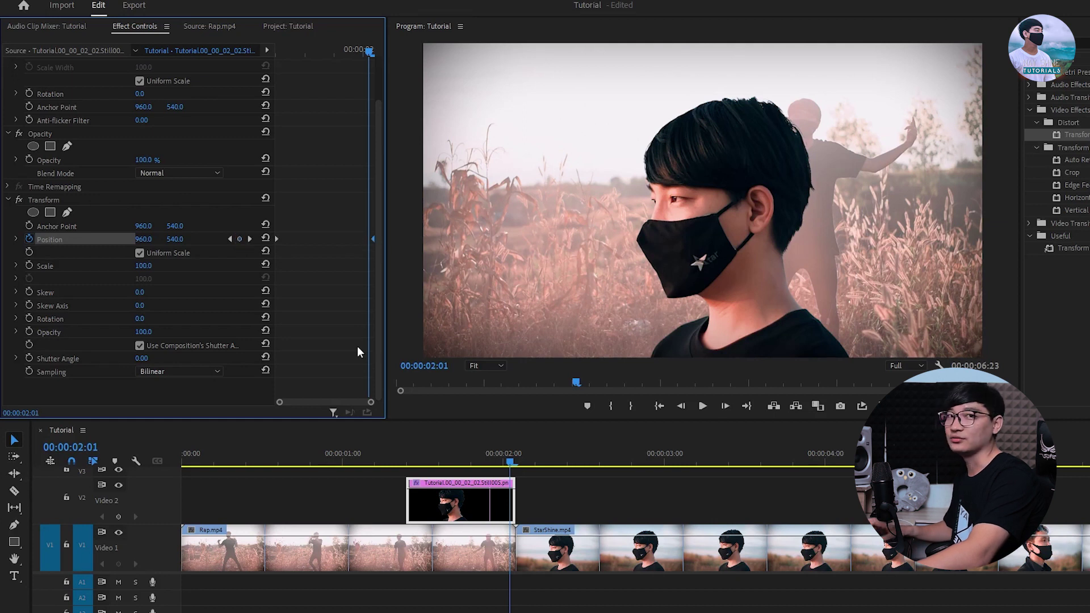
{"action": "key", "text": "Up"}
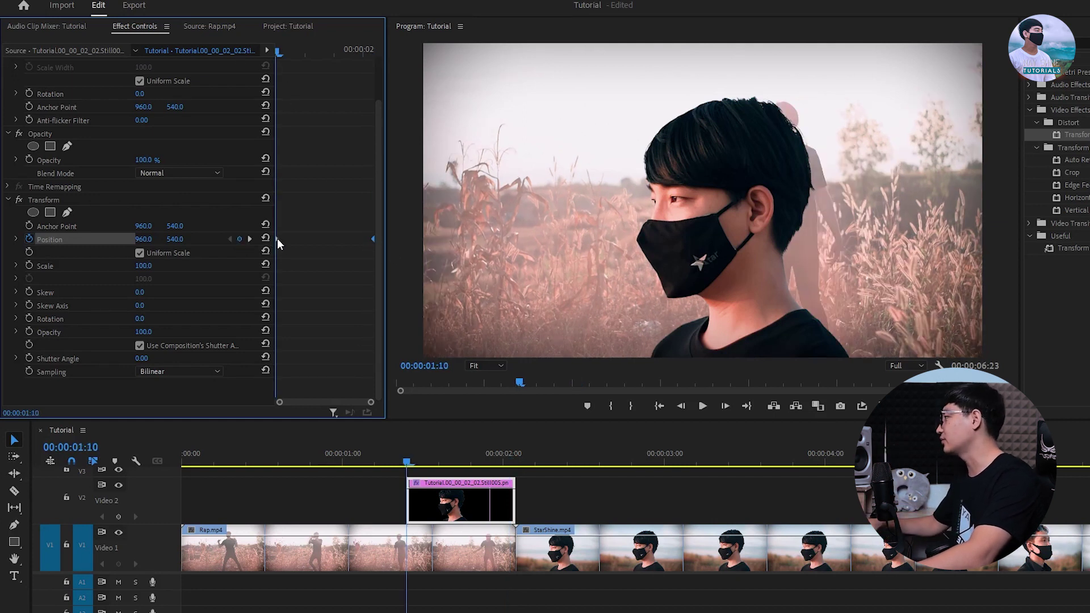
{"action": "left_click_drag", "start_coordinate": [142, 239], "coordinate": [811, 239]}
Step: Preview the cutout's slide-in over Rap.mp4 and try a later start for its first Position keyframe
{"action": "key", "text": "space"}
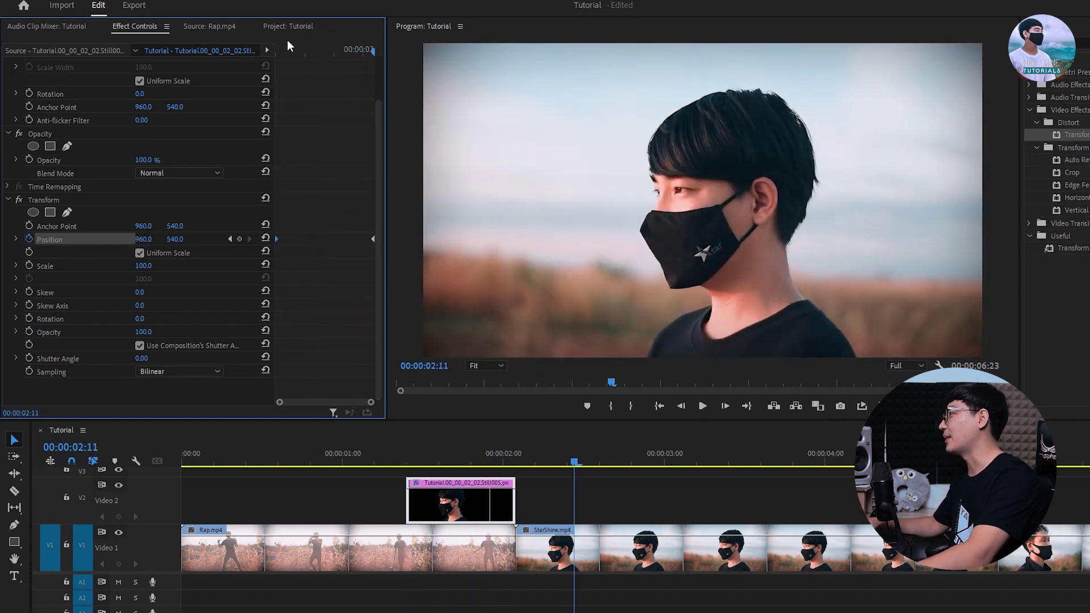
{"action": "left_click_drag", "start_coordinate": [286, 49], "coordinate": [232, 50]}
{"action": "key", "text": "space"}
{"action": "key", "text": "space"}
{"action": "left_click_drag", "start_coordinate": [308, 52], "coordinate": [180, 49]}
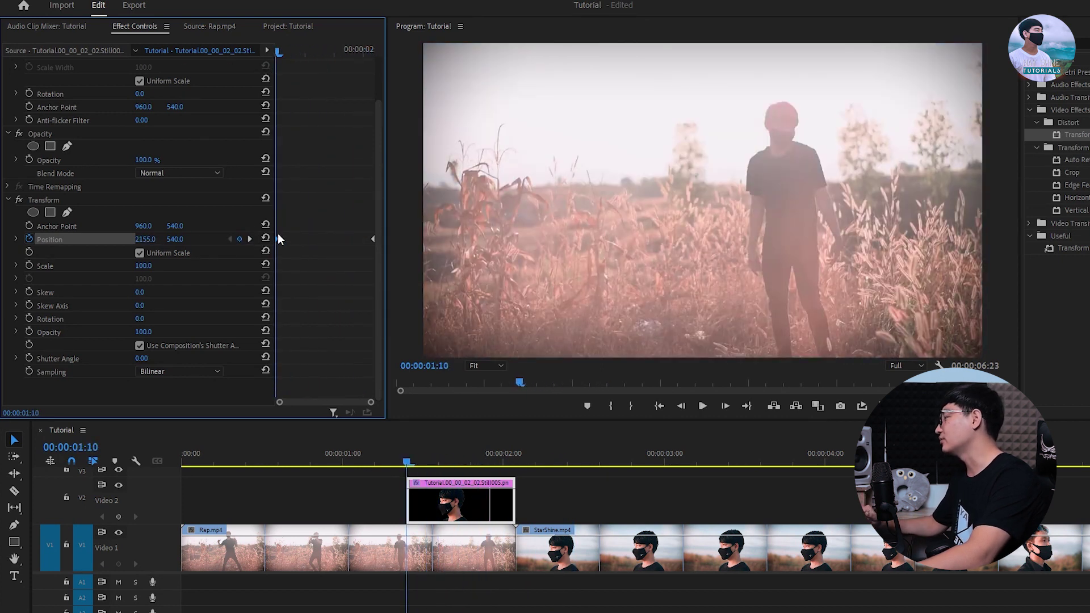
{"action": "left_click_drag", "start_coordinate": [309, 239], "coordinate": [275, 237]}
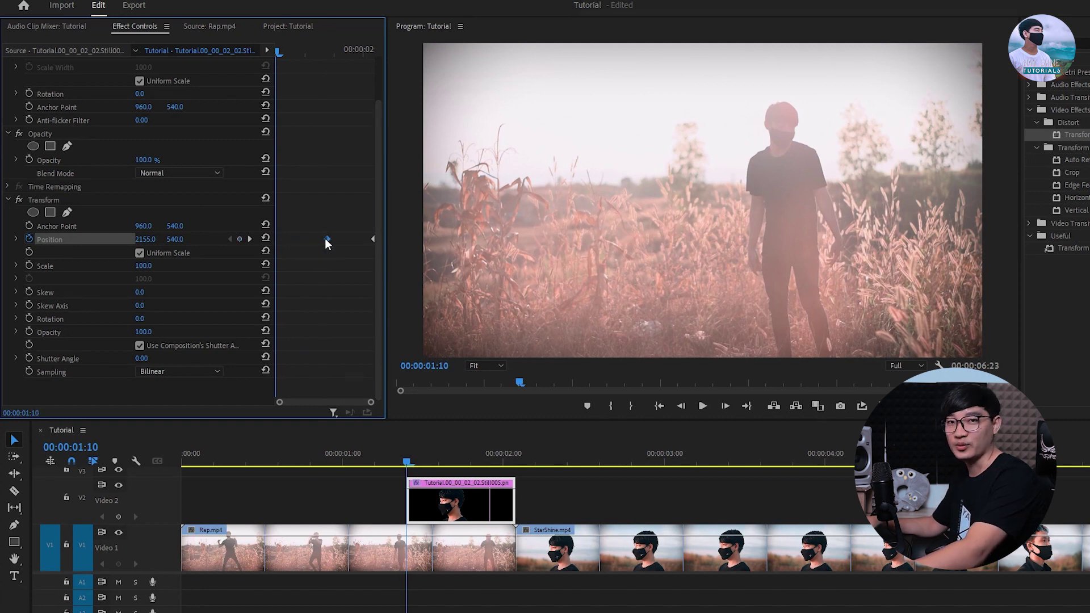
{"action": "left_click_drag", "start_coordinate": [326, 239], "coordinate": [276, 238]}
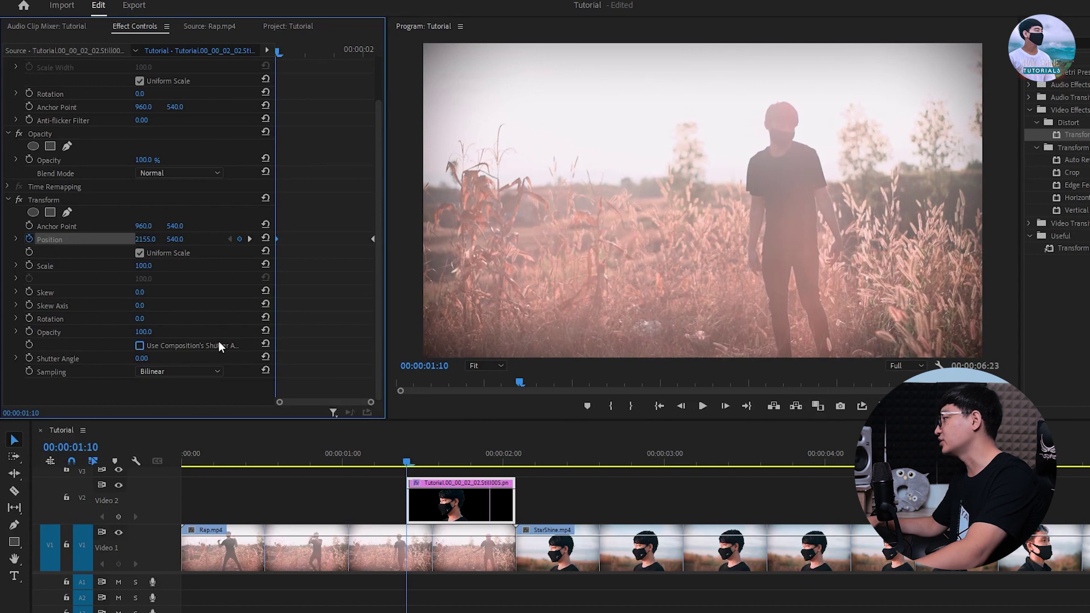
Step: Disable Use Composition's Shutter Angle in the Transform effect and set Shutter Angle to 150 for motion blur
{"action": "left_click", "coordinate": [143, 358]}
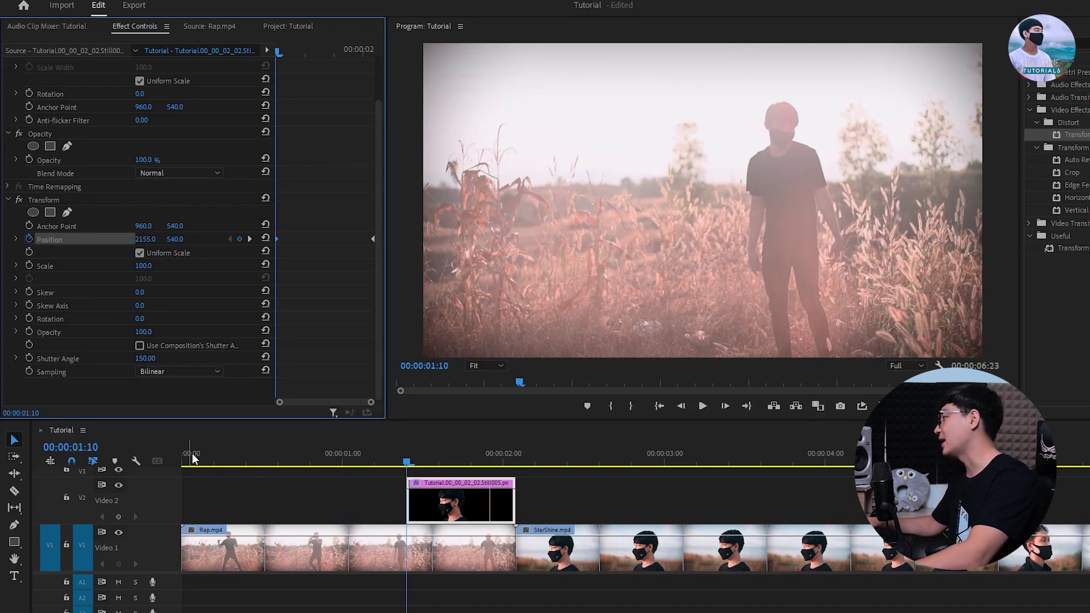
{"action": "left_click_drag", "start_coordinate": [278, 53], "coordinate": [311, 54]}
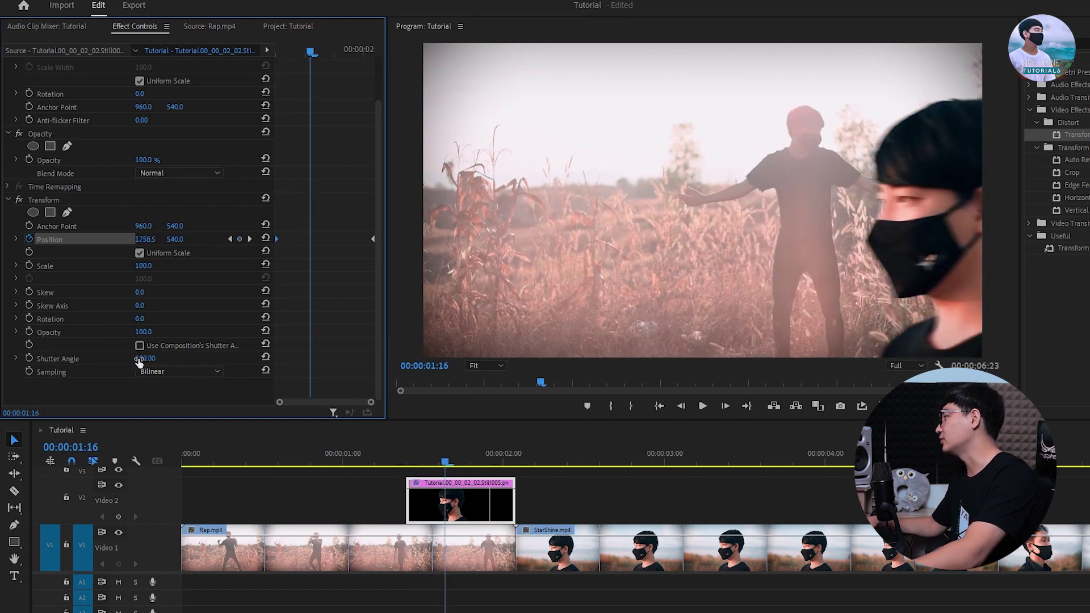
{"action": "key", "text": "ctrl+z"}
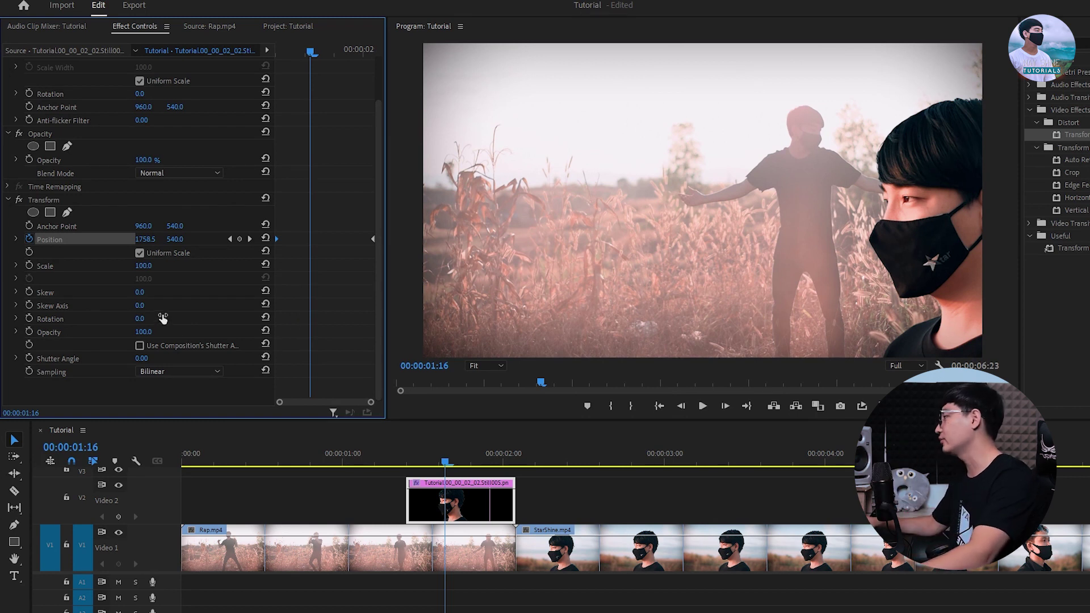
{"action": "left_click", "coordinate": [142, 359]}
{"action": "type", "text": "180"}
{"action": "key", "text": "Return"}
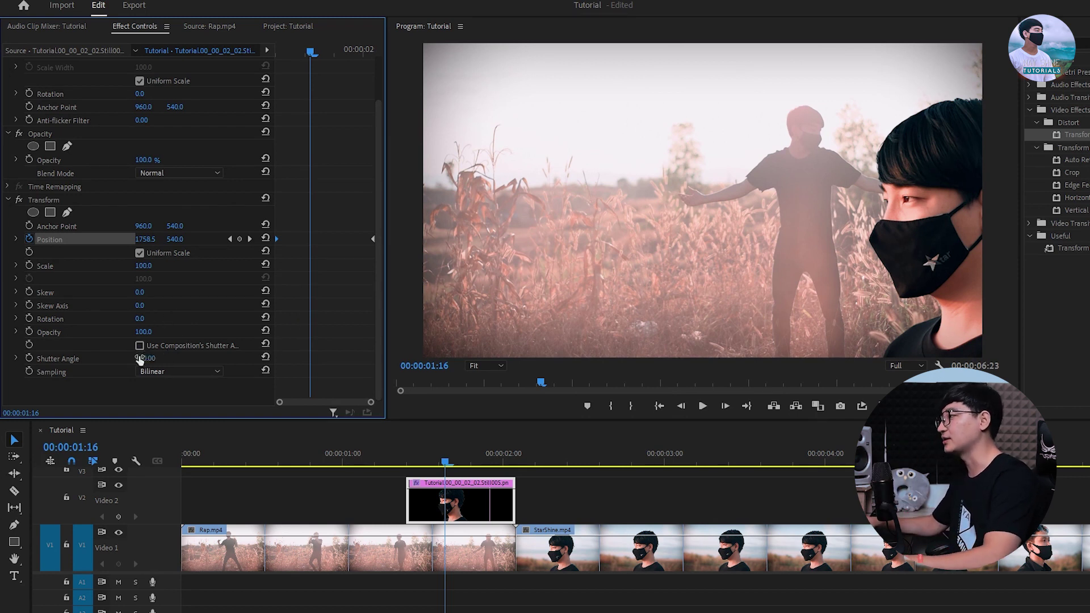
Step: Apply Ease Out to the first Transform Position keyframe and Ease In to the last one
{"action": "left_click_drag", "start_coordinate": [278, 50], "coordinate": [278, 218]}
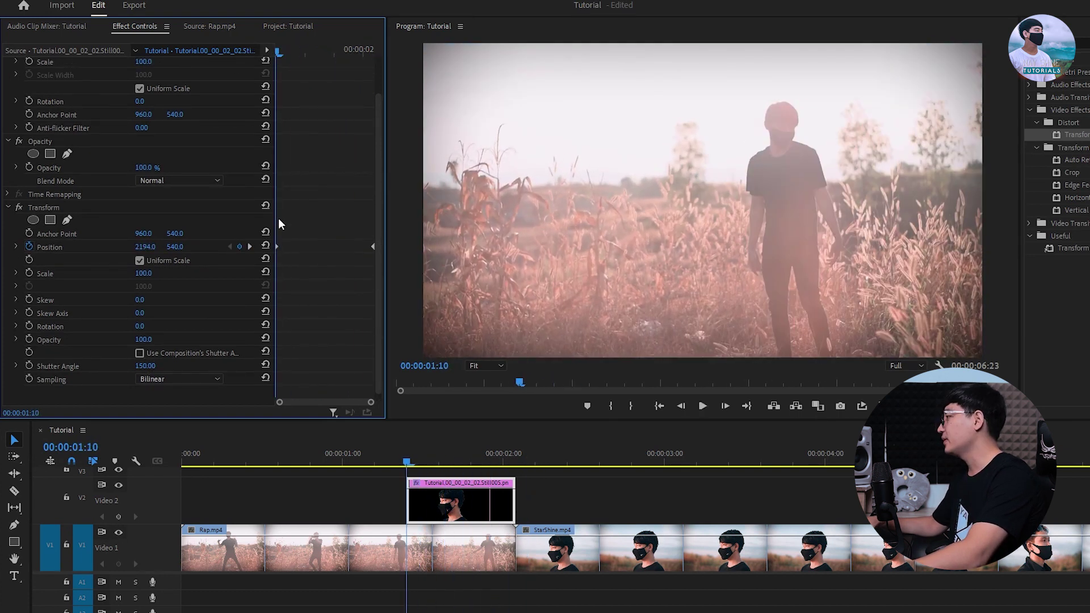
{"action": "right_click", "coordinate": [277, 248]}
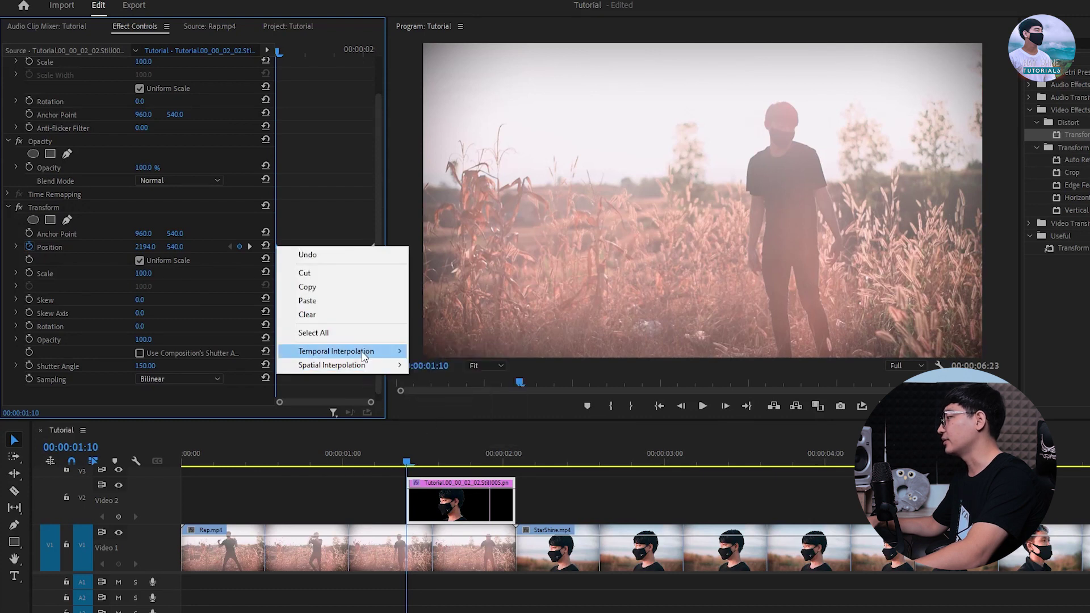
{"action": "left_click", "coordinate": [442, 437]}
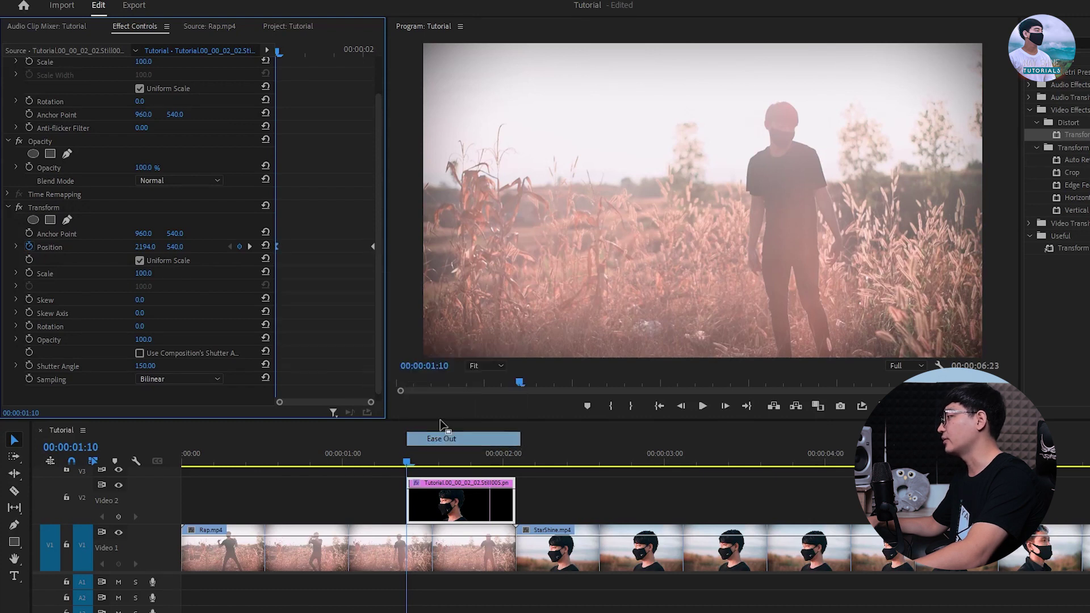
{"action": "right_click", "coordinate": [371, 247]}
{"action": "mouse_move", "coordinate": [408, 350]}
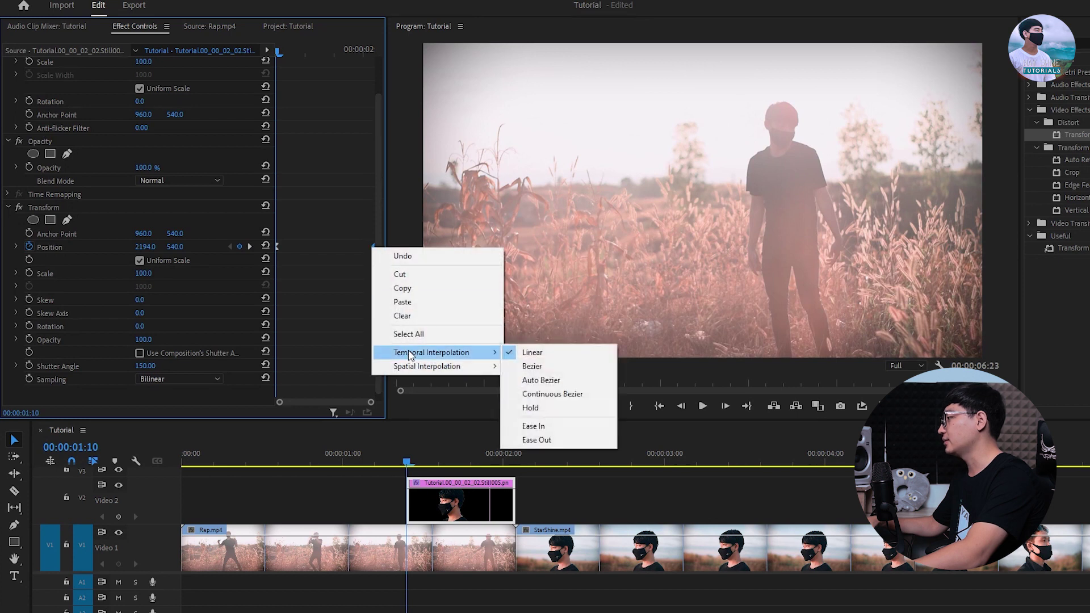
{"action": "left_click", "coordinate": [550, 424]}
Step: Expand Position's velocity graph, lengthen the first keyframe's easing handle to put the speed peak near the end, and preview it
{"action": "left_click", "coordinate": [15, 247]}
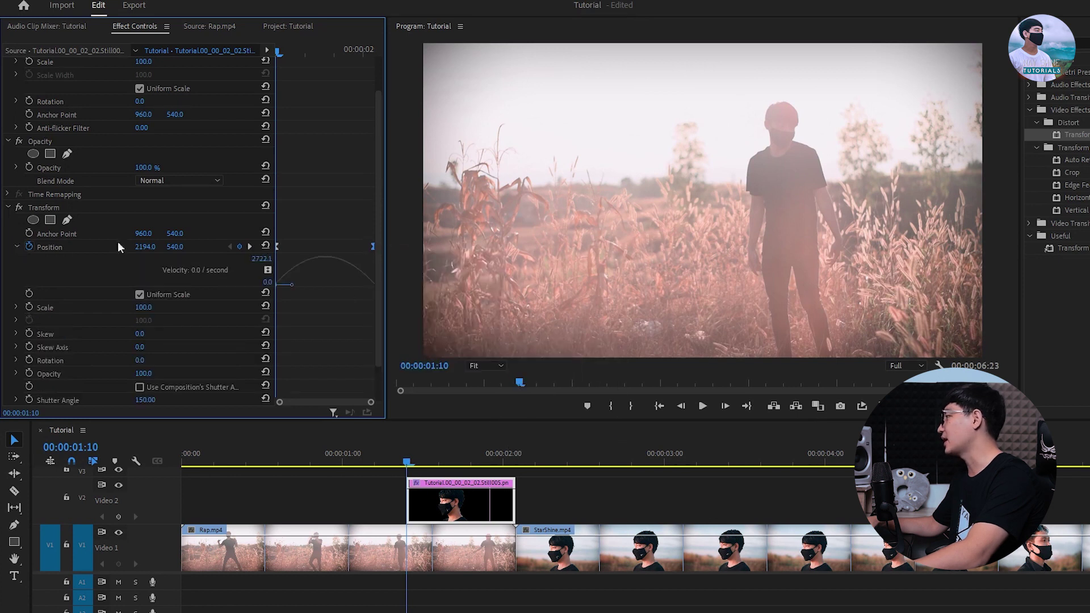
{"action": "left_click_drag", "start_coordinate": [292, 288], "coordinate": [325, 287]}
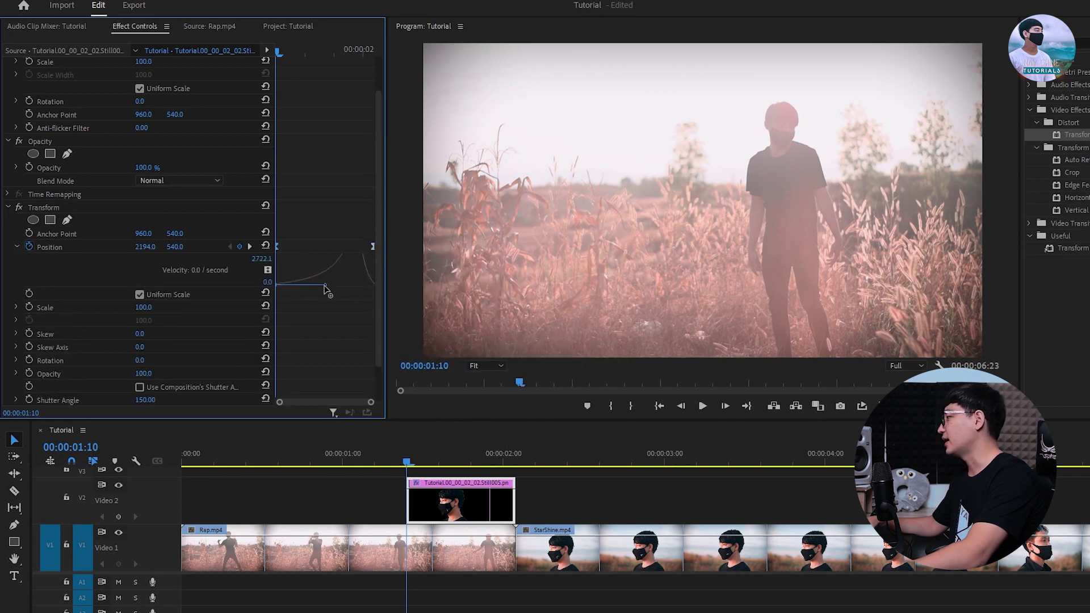
{"action": "key", "text": "space"}
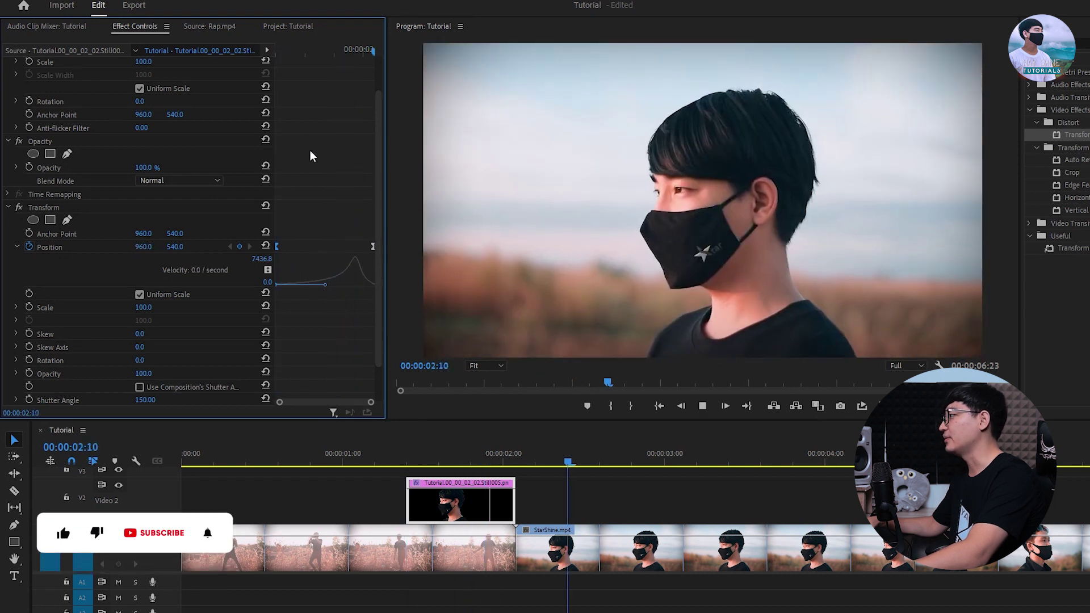
{"action": "key", "text": "space"}
{"action": "left_click_drag", "start_coordinate": [288, 50], "coordinate": [245, 47]}
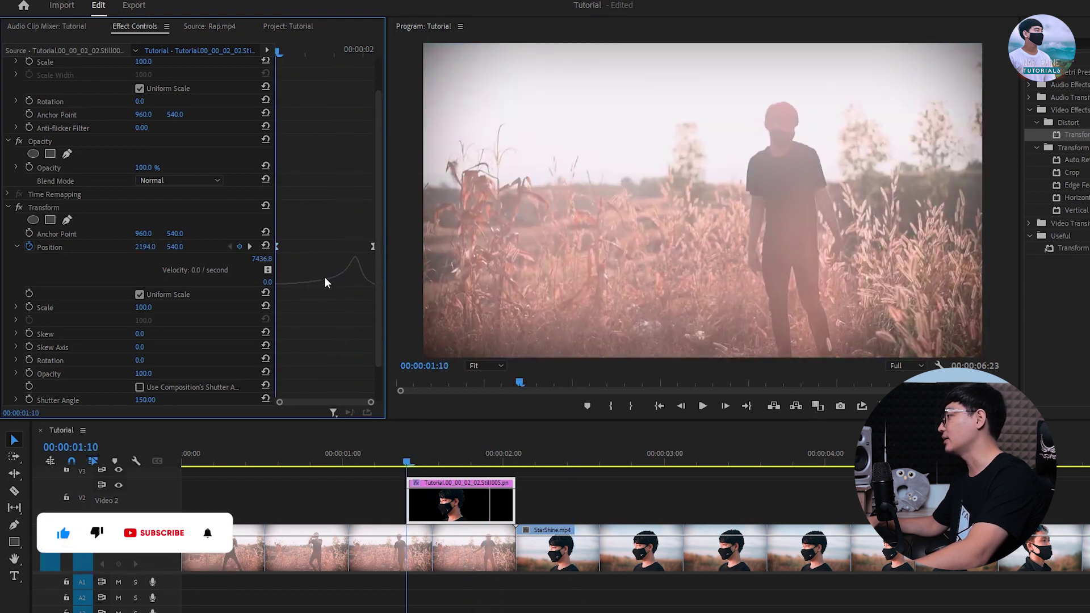
Step: Reshape the Position velocity curve with both keyframes' easing handles so the speed peaks around the middle of the move
{"action": "left_click", "coordinate": [277, 246]}
{"action": "mouse_move", "coordinate": [328, 285]}
{"action": "left_mouse_down"}
{"action": "mouse_move", "coordinate": [303, 285]}
{"action": "mouse_move", "coordinate": [345, 286]}
{"action": "left_mouse_up"}
{"action": "left_click", "coordinate": [373, 246]}
{"action": "left_click_drag", "start_coordinate": [368, 250], "coordinate": [372, 250]}
Step: Replay the cutout's slide-in several times to judge its easing into StarShine.mp4
{"action": "key", "text": "space"}
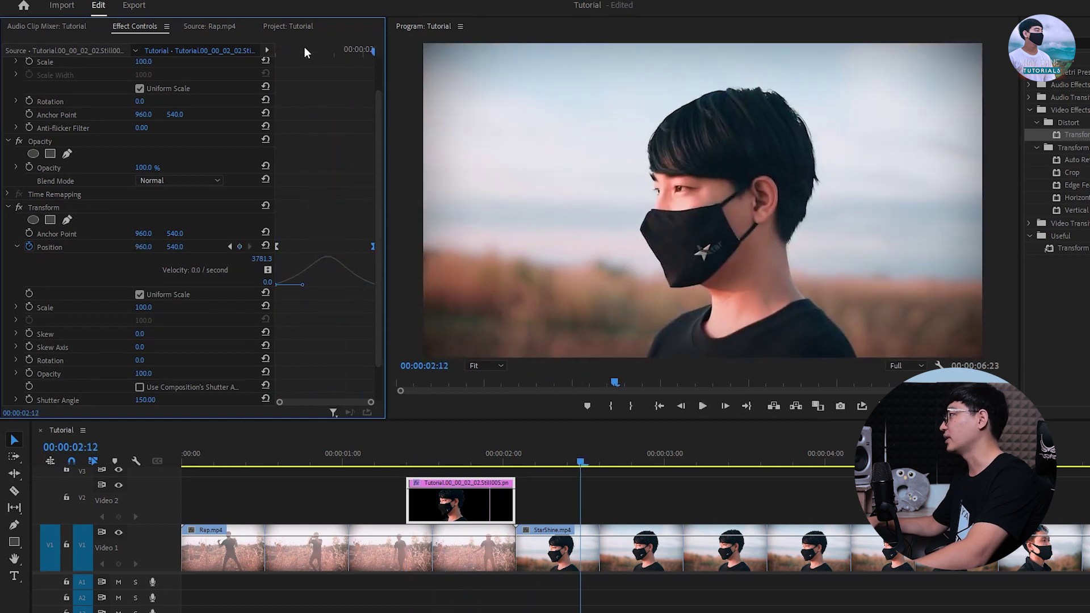
{"action": "key", "text": "space"}
{"action": "left_click_drag", "start_coordinate": [323, 51], "coordinate": [196, 50]}
{"action": "key", "text": "space"}
{"action": "key", "text": "space"}
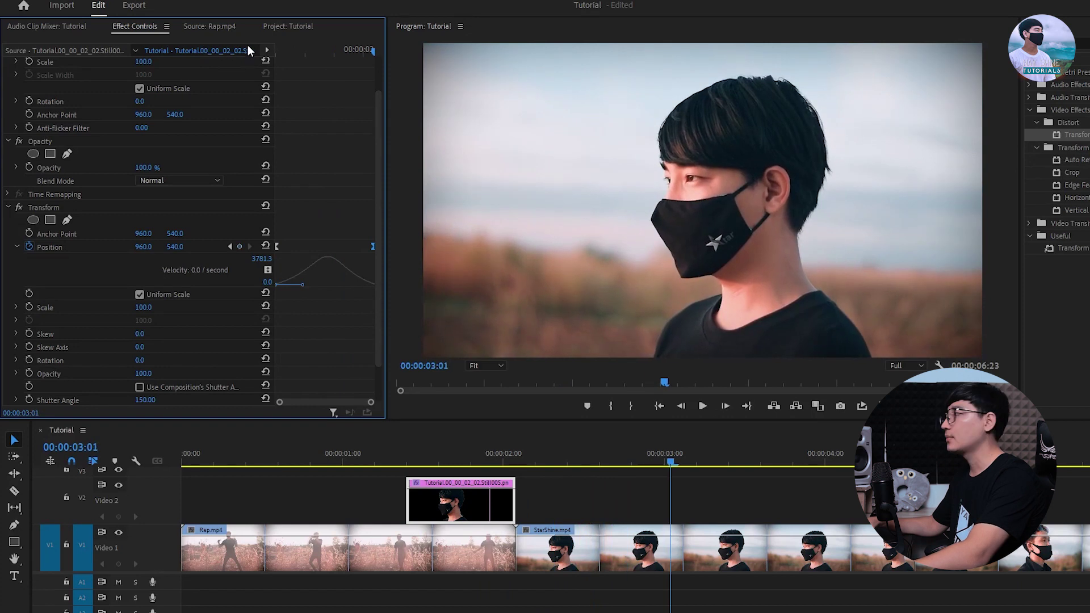
{"action": "left_click_drag", "start_coordinate": [288, 53], "coordinate": [226, 47]}
{"action": "key", "text": "space"}
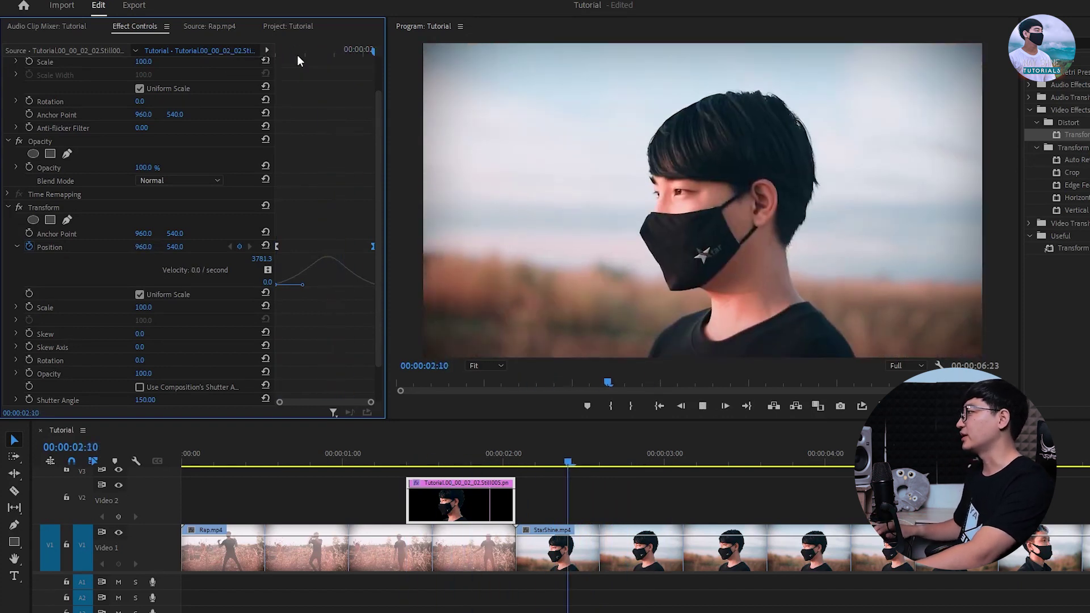
{"action": "key", "text": "space"}
Step: Adjust the last Position keyframe's easing handle so the cutout moves fastest early and settles slowly, and preview it
{"action": "left_click_drag", "start_coordinate": [297, 54], "coordinate": [248, 73]}
{"action": "mouse_move", "coordinate": [305, 289]}
{"action": "left_mouse_down"}
{"action": "mouse_move", "coordinate": [290, 285]}
{"action": "mouse_move", "coordinate": [335, 285]}
{"action": "mouse_move", "coordinate": [326, 285]}
{"action": "left_mouse_up"}
{"action": "key", "text": "space"}
{"action": "key", "text": "space"}
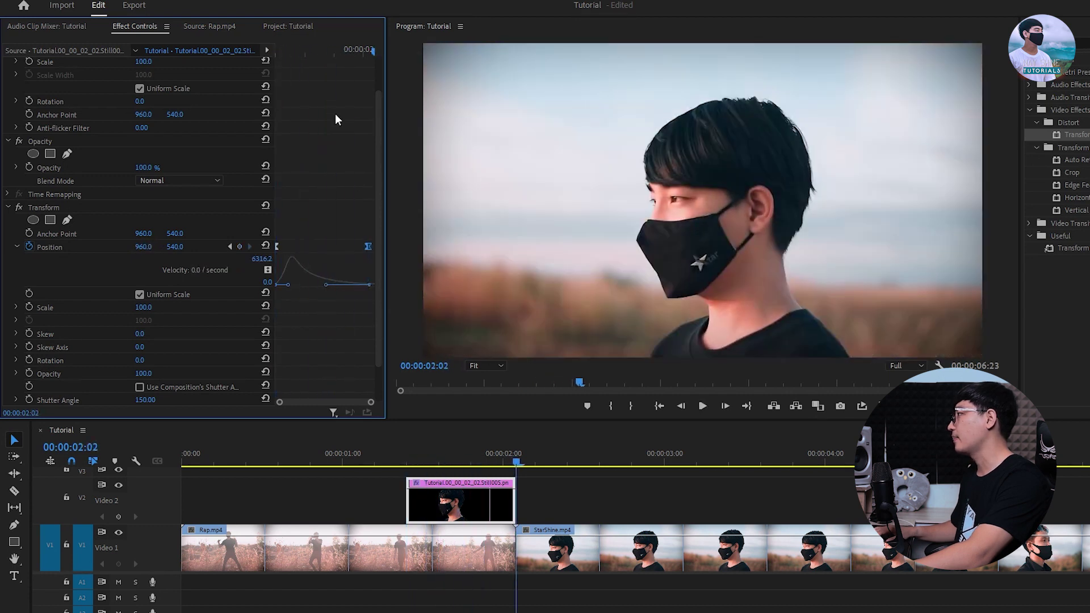
{"action": "left_click_drag", "start_coordinate": [310, 52], "coordinate": [208, 38]}
{"action": "left_click_drag", "start_coordinate": [327, 290], "coordinate": [339, 285]}
{"action": "key", "text": "space"}
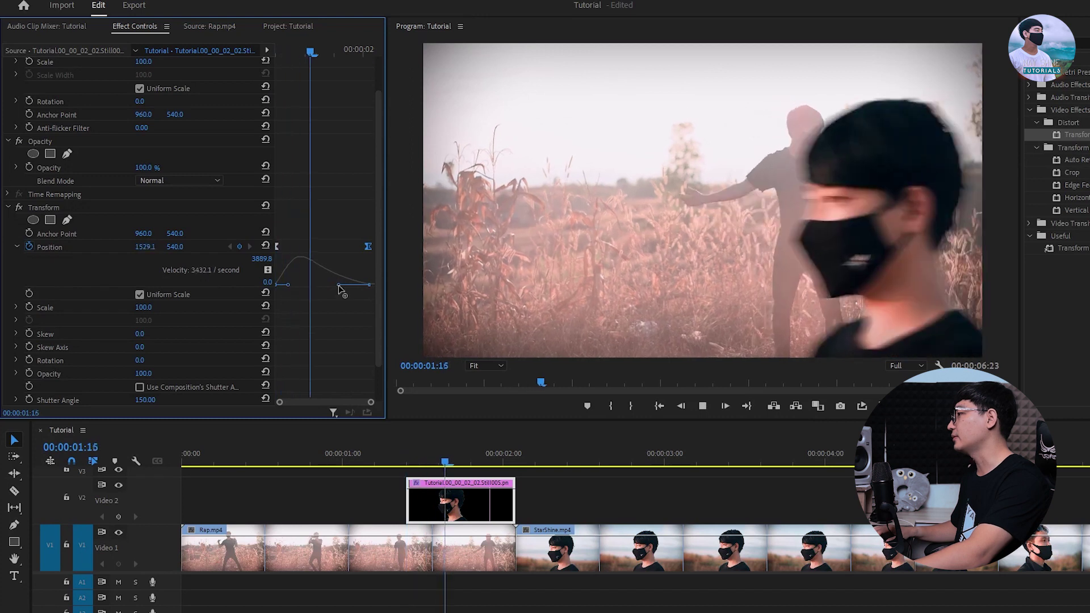
Step: Move the first Position keyframe slightly into the clip, keep the last one at the clip's end, and preview the transition
{"action": "left_click_drag", "start_coordinate": [302, 52], "coordinate": [292, 250]}
{"action": "key", "text": "space"}
{"action": "left_click_drag", "start_coordinate": [300, 51], "coordinate": [272, 182]}
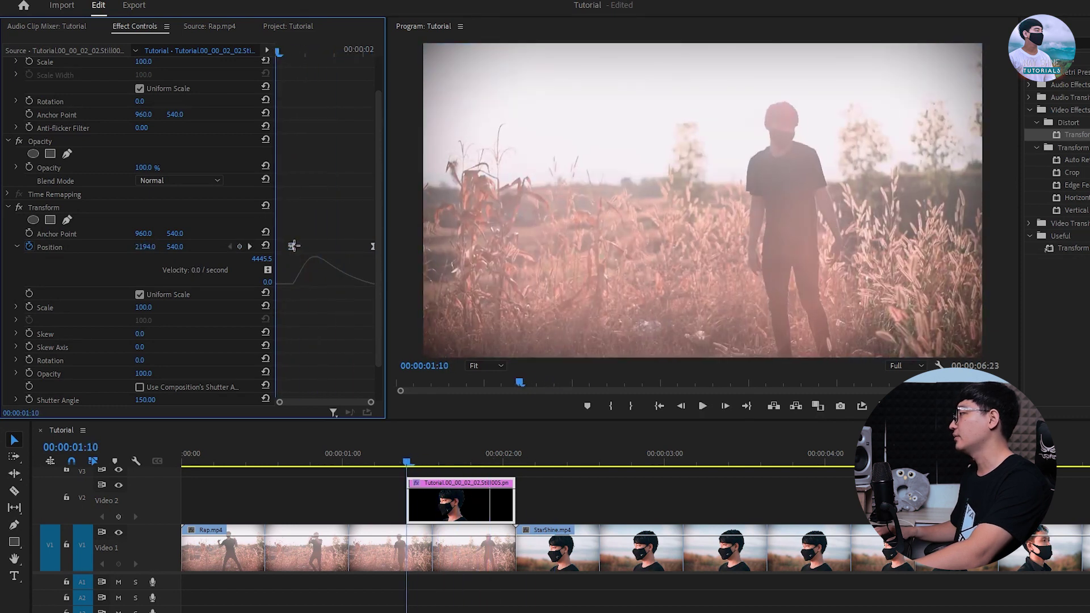
{"action": "key", "text": "space"}
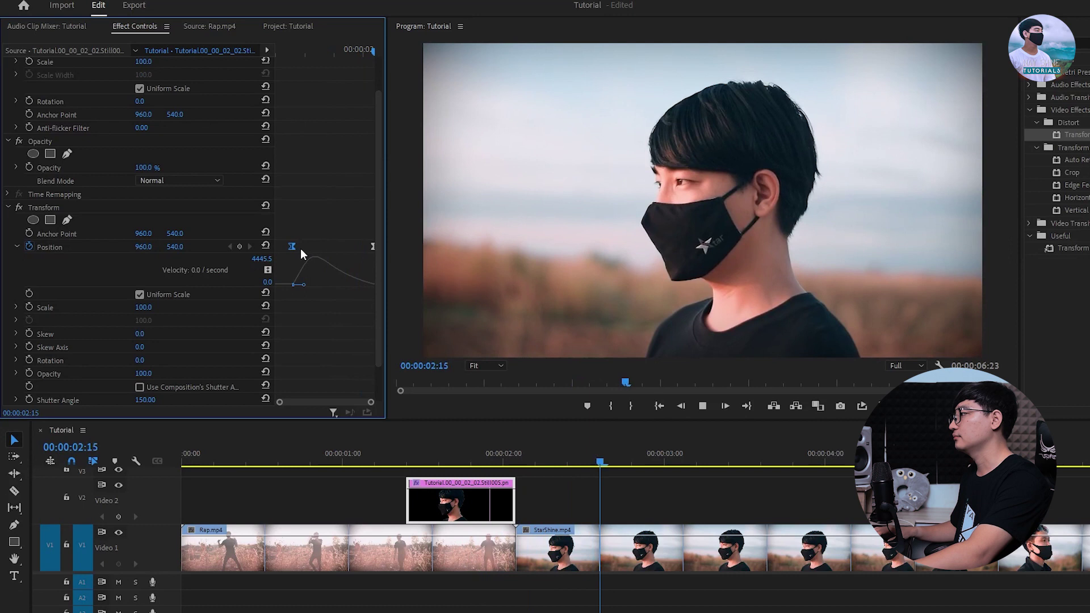
{"action": "left_click_drag", "start_coordinate": [306, 50], "coordinate": [264, 70]}
{"action": "key", "text": "space"}
{"action": "key", "text": "space"}
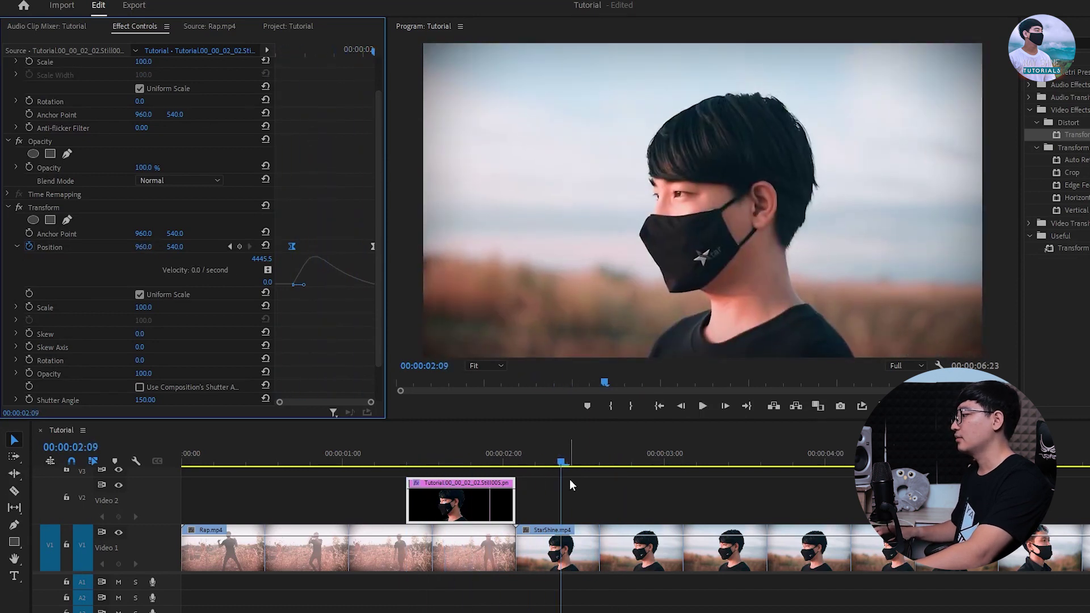
Step: Export the first frame of 620.mp4, at 00:00:04:14, as a JPEG still and import it into the project
{"action": "left_click", "coordinate": [600, 499]}
{"action": "key", "text": "minus"}
{"action": "key", "text": "minus"}
{"action": "key", "text": "equal"}
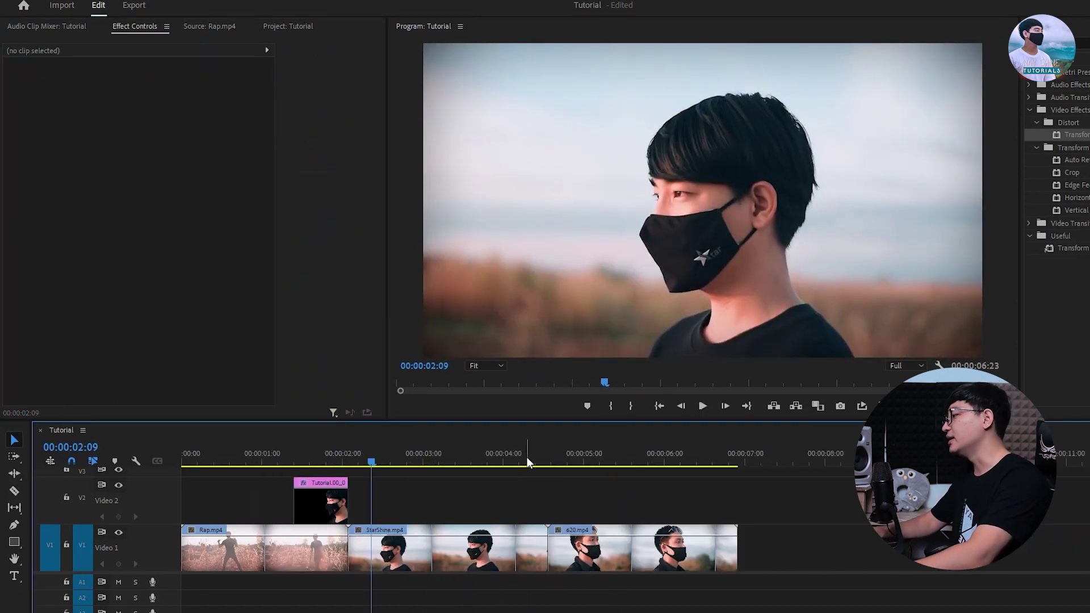
{"action": "left_click", "coordinate": [542, 452]}
{"action": "left_click_drag", "start_coordinate": [543, 455], "coordinate": [549, 452]}
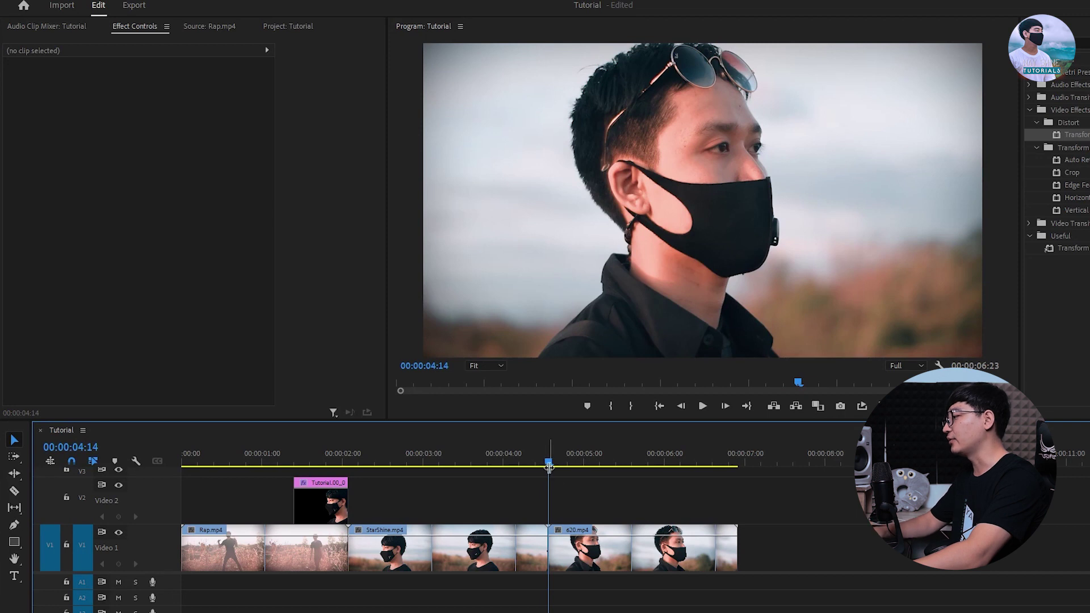
{"action": "left_click", "coordinate": [507, 557]}
{"action": "left_click", "coordinate": [590, 554]}
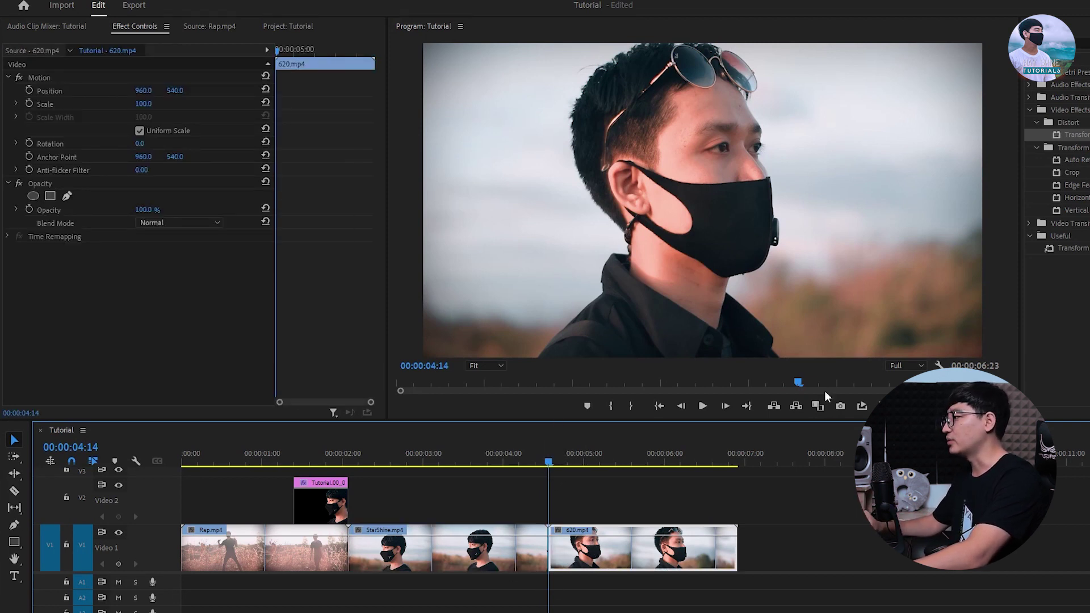
{"action": "left_click", "coordinate": [840, 407]}
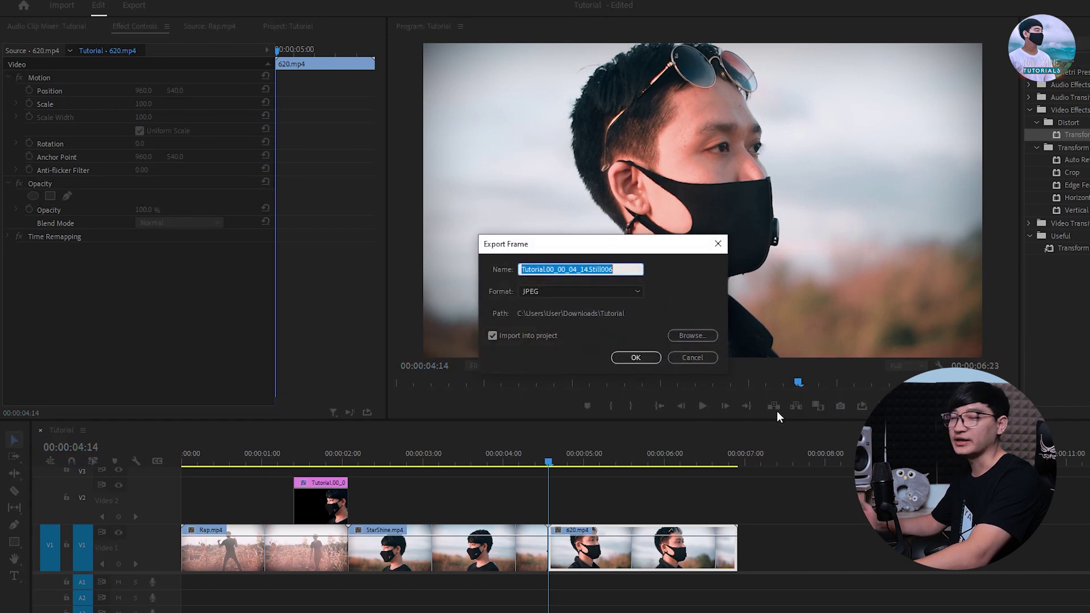
{"action": "left_click", "coordinate": [636, 357]}
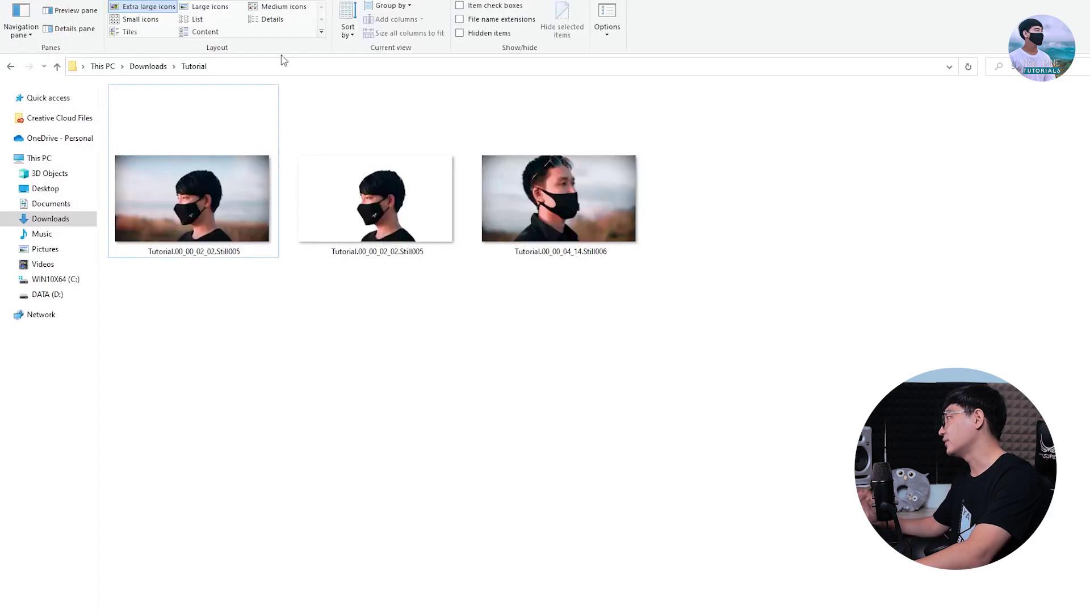
Step: Open the exported Tutorial.00_00_04_14.Still006 image from the Tutorial folder in Photoshop and remove its background
{"action": "left_click", "coordinate": [548, 216]}
{"action": "left_click_drag", "start_coordinate": [548, 216], "coordinate": [429, 38]}
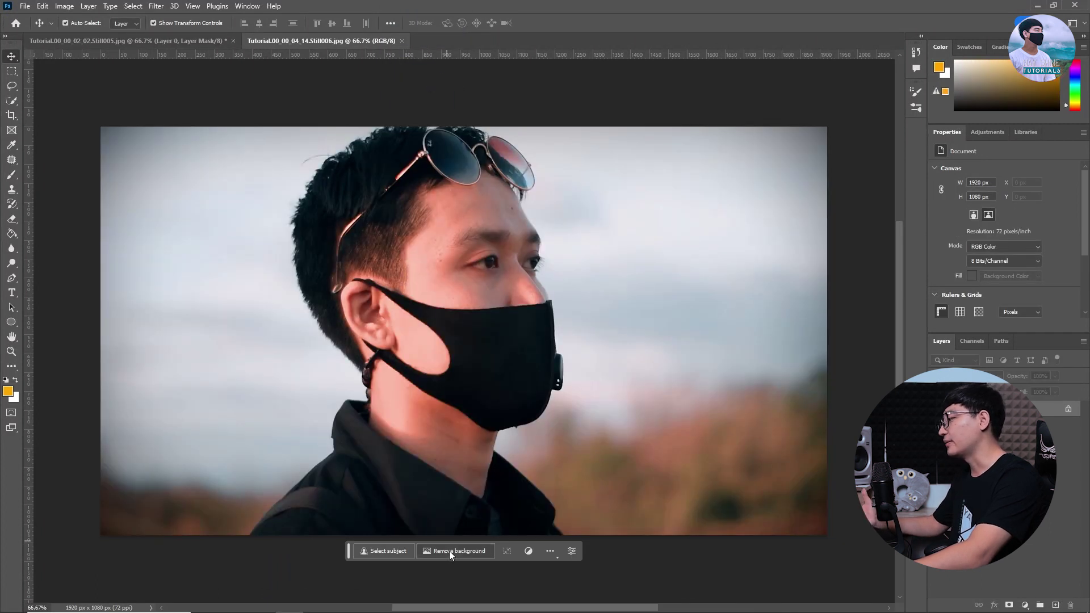
{"action": "left_click", "coordinate": [449, 551]}
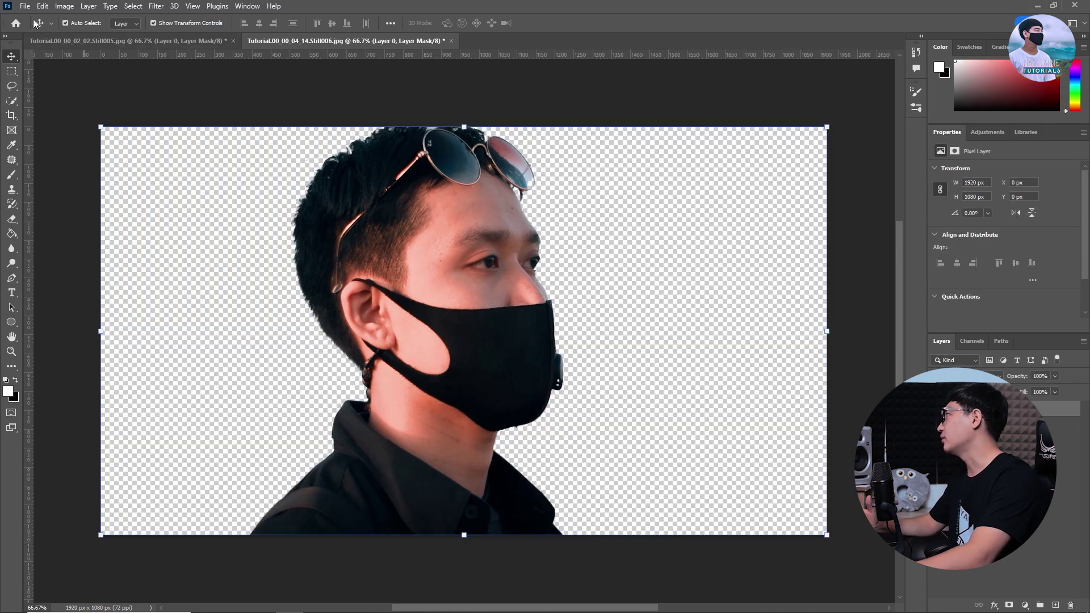
Step: Save the cutout as the PNG file Tutorial.00_00_04_14.Still006 in the Tutorial folder
{"action": "left_click", "coordinate": [25, 6]}
{"action": "mouse_move", "coordinate": [89, 205]}
{"action": "left_click", "coordinate": [219, 202]}
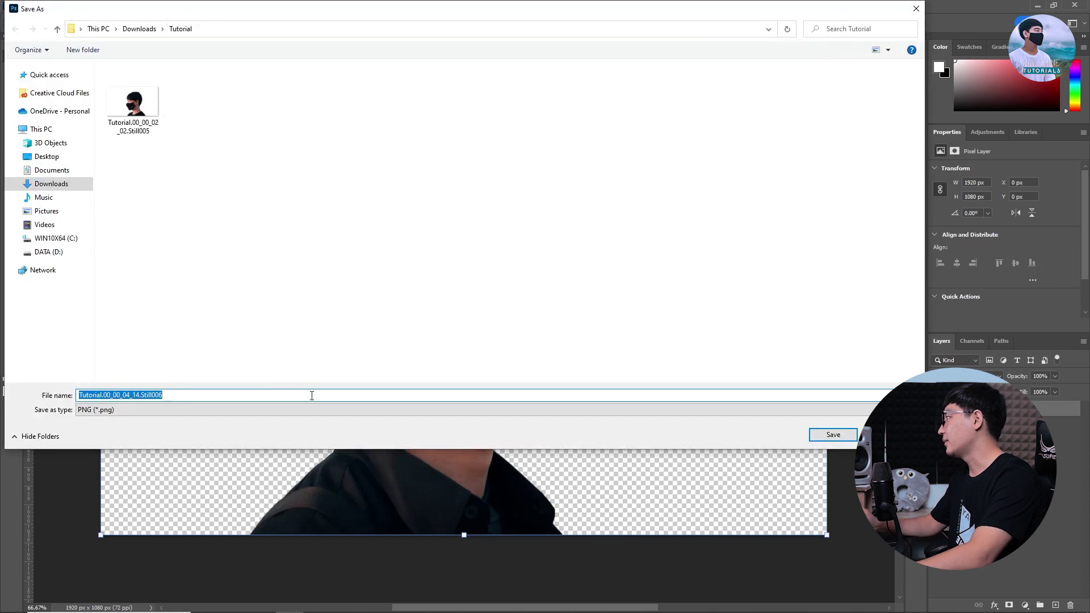
{"action": "key", "text": "Return"}
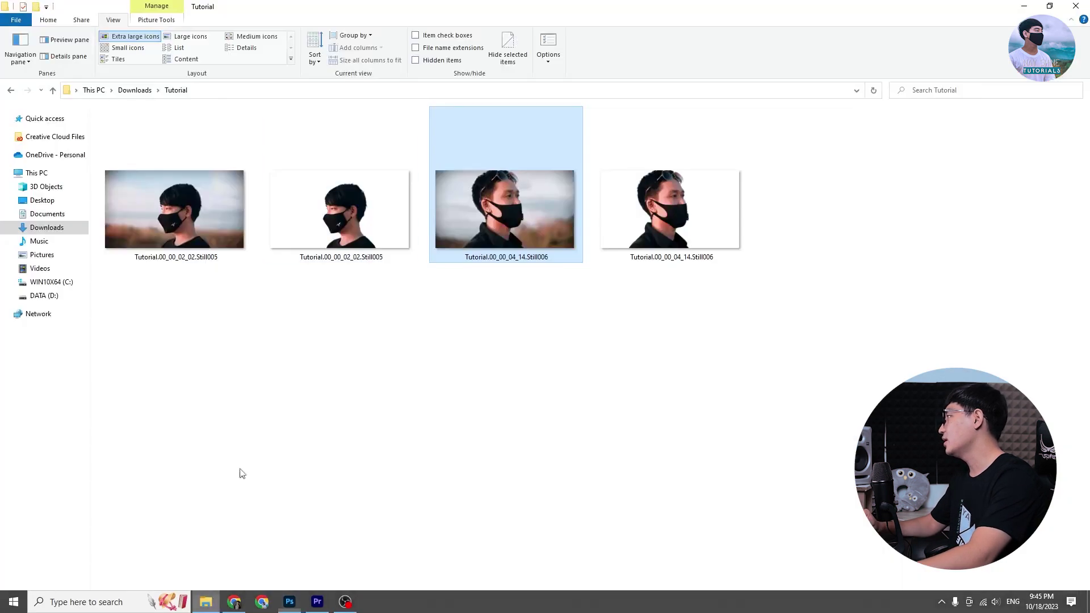
Step: Bring the Still006 PNG cutout into Premiere Pro on Video 2 and trim it to a short clip ending where 620.mp4 starts
{"action": "left_click", "coordinate": [205, 603]}
{"action": "left_click_drag", "start_coordinate": [659, 235], "coordinate": [489, 485]}
{"action": "left_click_drag", "start_coordinate": [927, 502], "coordinate": [570, 505]}
{"action": "left_click_drag", "start_coordinate": [564, 505], "coordinate": [540, 510]}
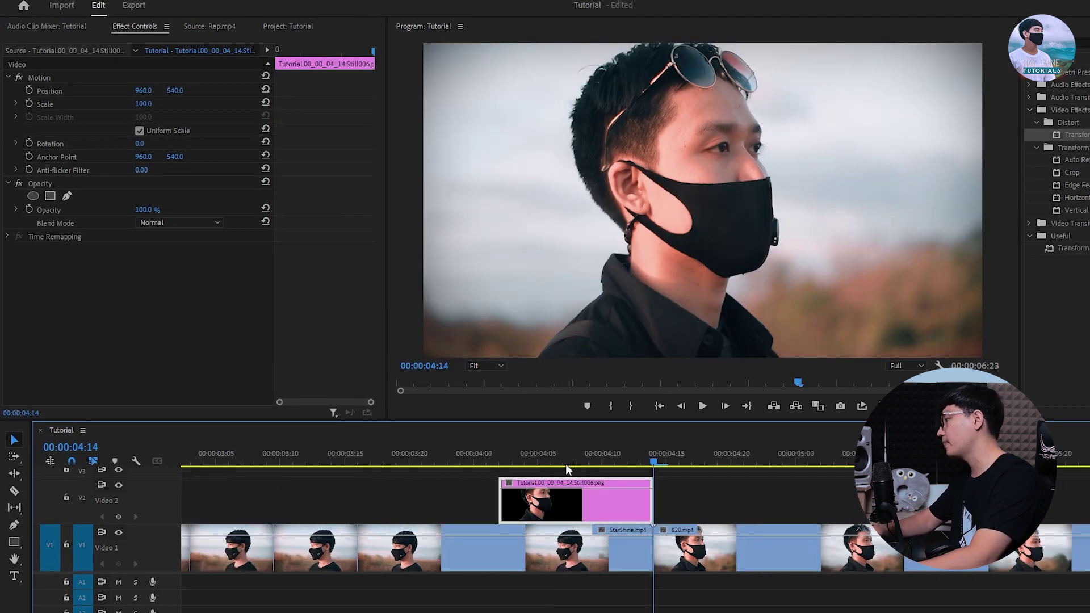
{"action": "left_click", "coordinate": [511, 460]}
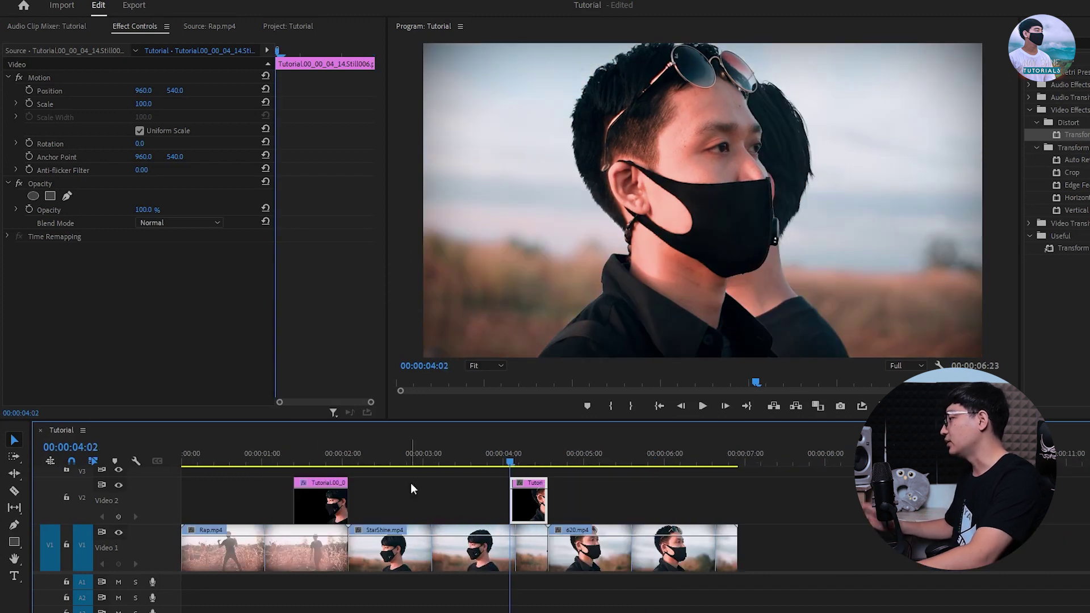
{"action": "mouse_move", "coordinate": [516, 461]}
{"action": "left_mouse_down"}
{"action": "mouse_move", "coordinate": [569, 461]}
{"action": "mouse_move", "coordinate": [519, 461]}
{"action": "left_mouse_up"}
Step: Copy the Transform effect with its Position keyframes from the first cutout, paste it onto the second at its start, and preview it
{"action": "left_click", "coordinate": [346, 501]}
{"action": "left_click", "coordinate": [343, 505]}
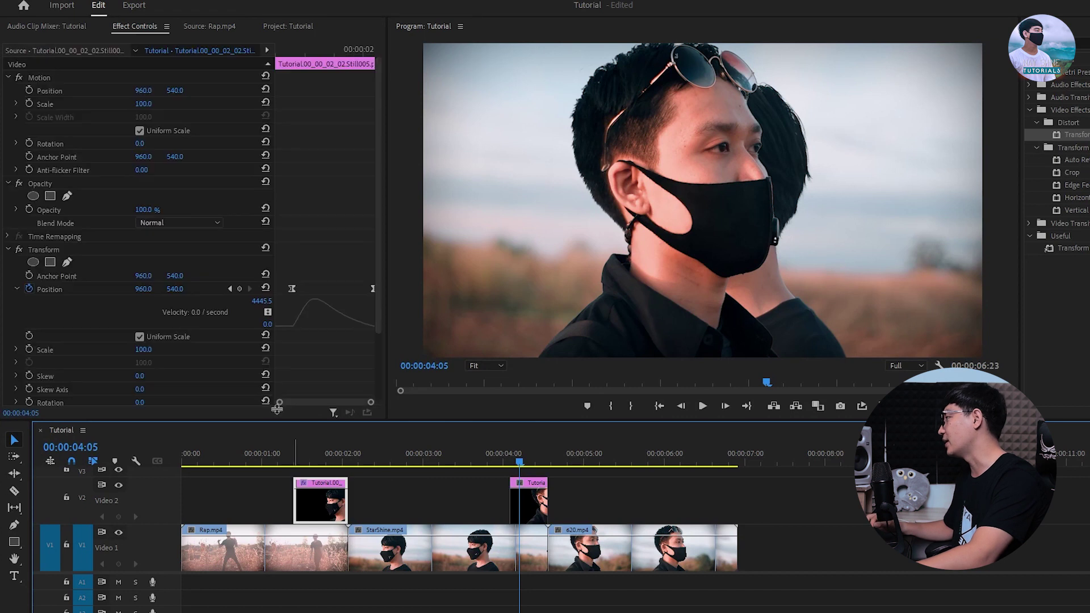
{"action": "left_click", "coordinate": [68, 250]}
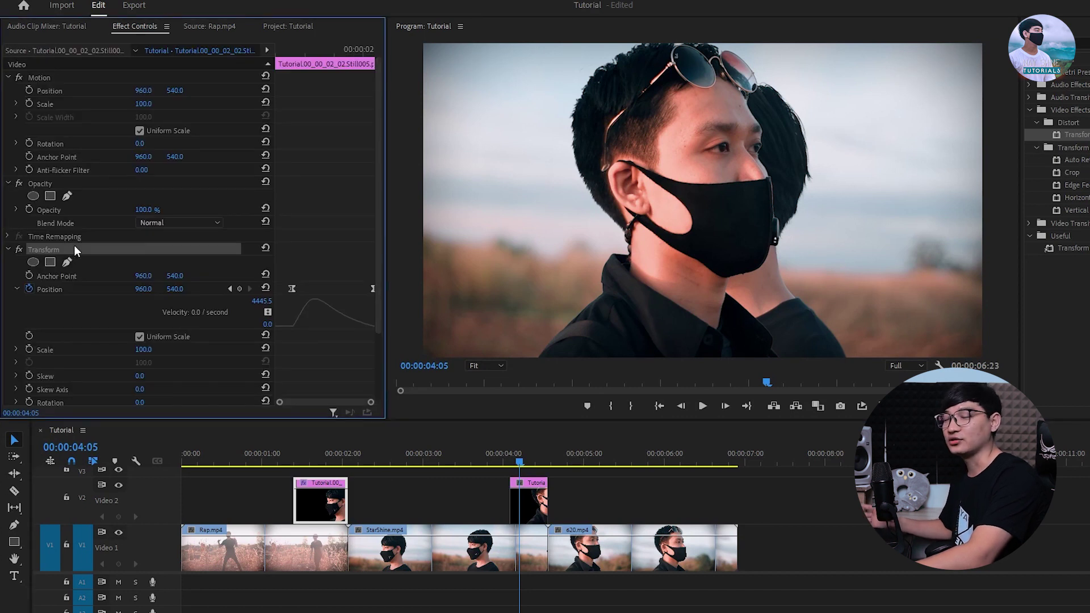
{"action": "left_click", "coordinate": [535, 515]}
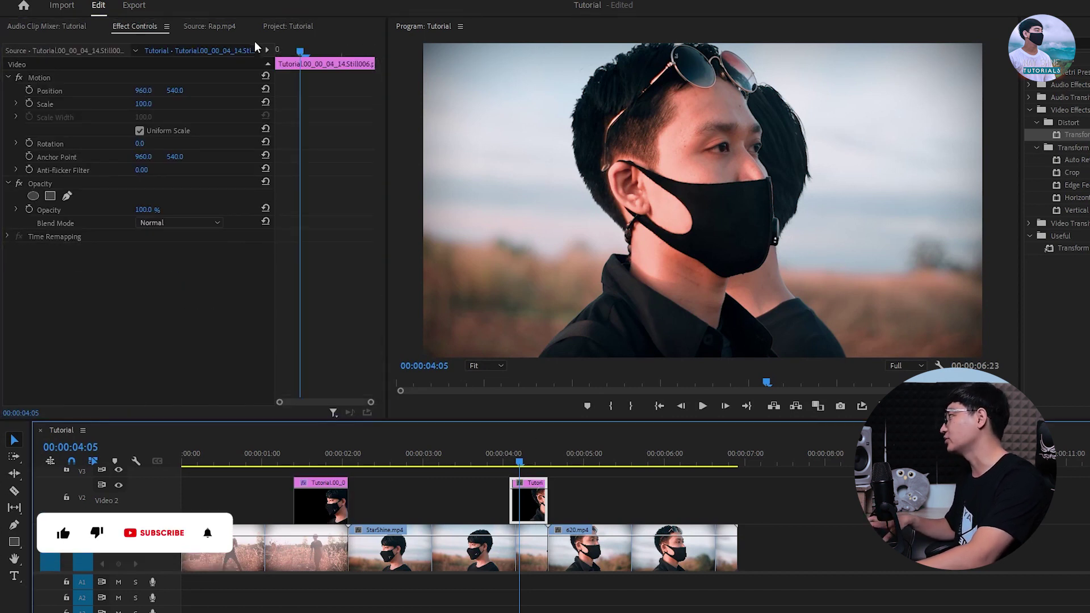
{"action": "left_click_drag", "start_coordinate": [297, 51], "coordinate": [177, 50]}
{"action": "key", "text": "ctrl+v"}
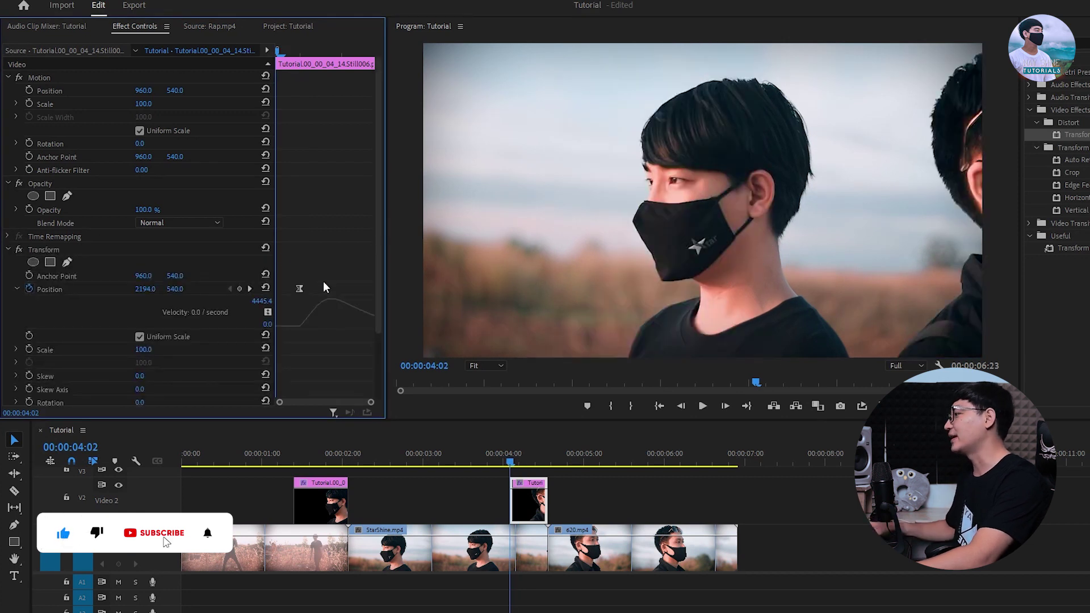
{"action": "key", "text": "space"}
{"action": "key", "text": "space"}
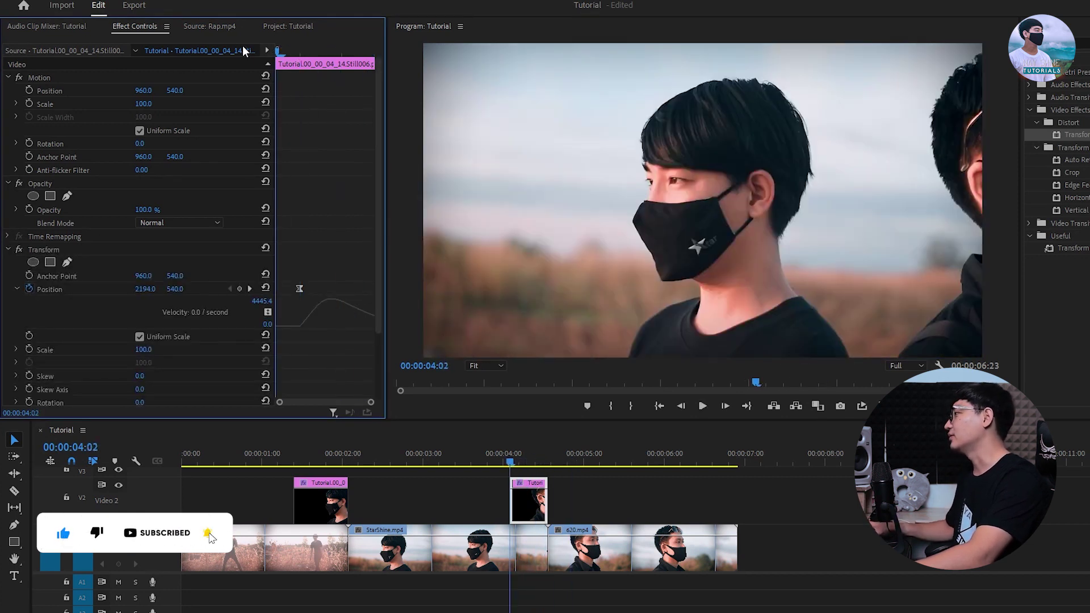
Step: Extend the second cutout's start slightly earlier, then place its last Position keyframe at the clip's end and the first at 00:00:04:02
{"action": "left_click_drag", "start_coordinate": [392, 287], "coordinate": [404, 287]}
{"action": "left_click_drag", "start_coordinate": [548, 480], "coordinate": [524, 480]}
{"action": "left_click_drag", "start_coordinate": [404, 288], "coordinate": [445, 288]}
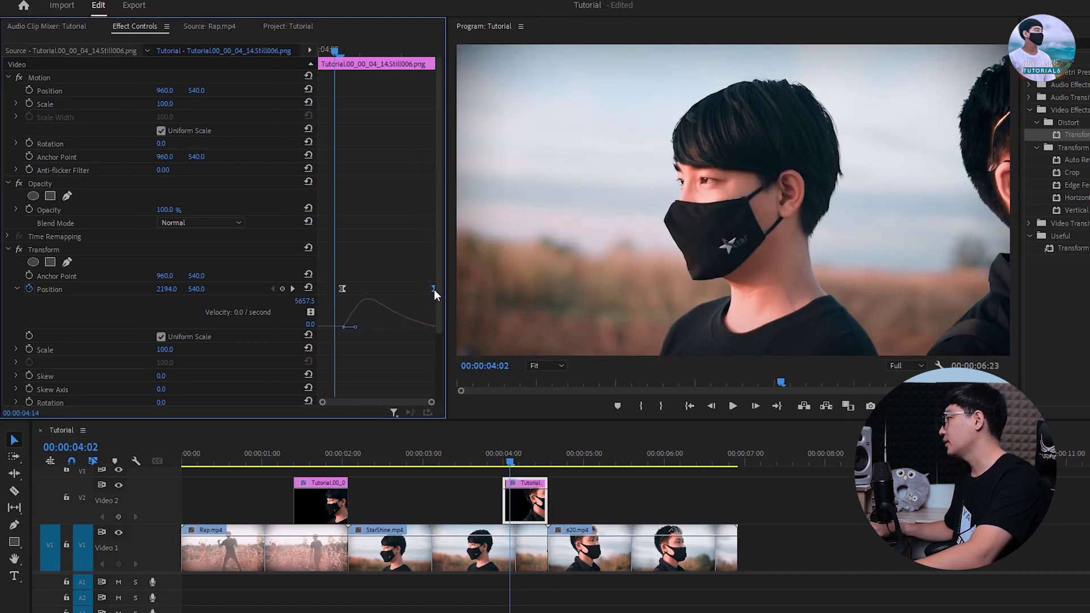
{"action": "left_click_drag", "start_coordinate": [342, 288], "coordinate": [335, 289]}
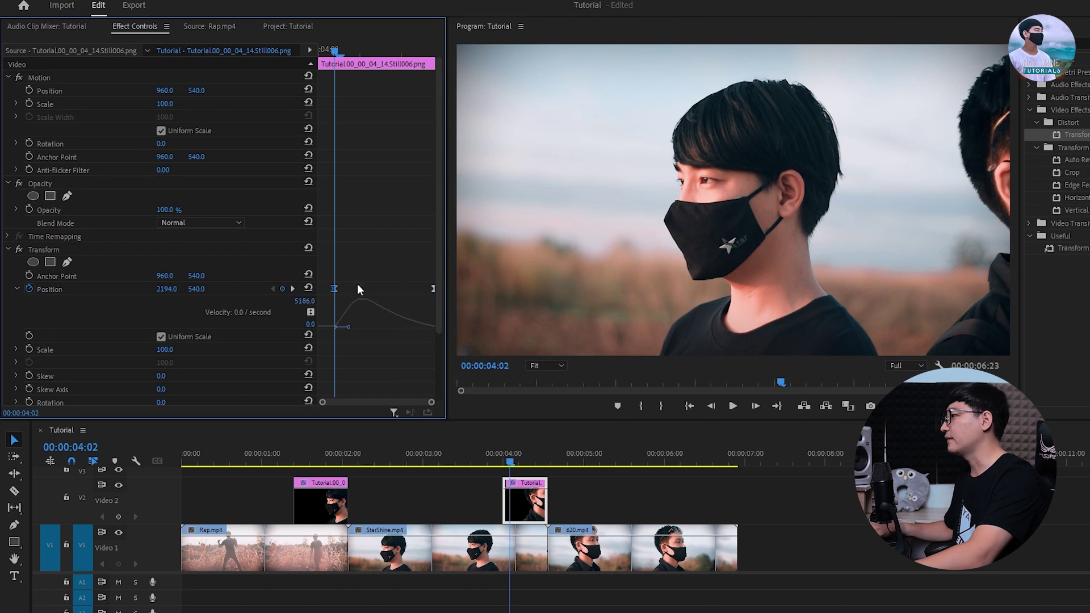
Step: Set the first Position keyframe's X to -281 to start the cutout off-frame left, move it to the clip's start, and preview
{"action": "left_click_drag", "start_coordinate": [166, 290], "coordinate": [2, 289]}
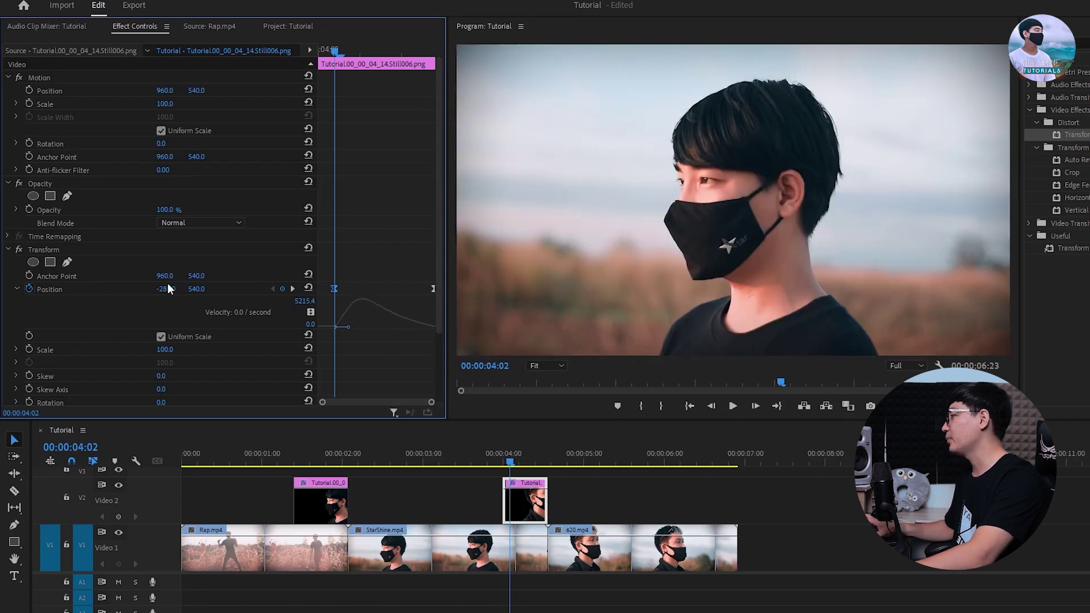
{"action": "key", "text": "space"}
{"action": "key", "text": "space"}
{"action": "left_click_drag", "start_coordinate": [343, 51], "coordinate": [279, 45]}
{"action": "key", "text": "space"}
{"action": "key", "text": "space"}
Step: Lengthen the first Position keyframe's easing handle twice so the cutout's speed peaks past the middle of the move, previewing each change
{"action": "left_click_drag", "start_coordinate": [334, 330], "coordinate": [357, 331]}
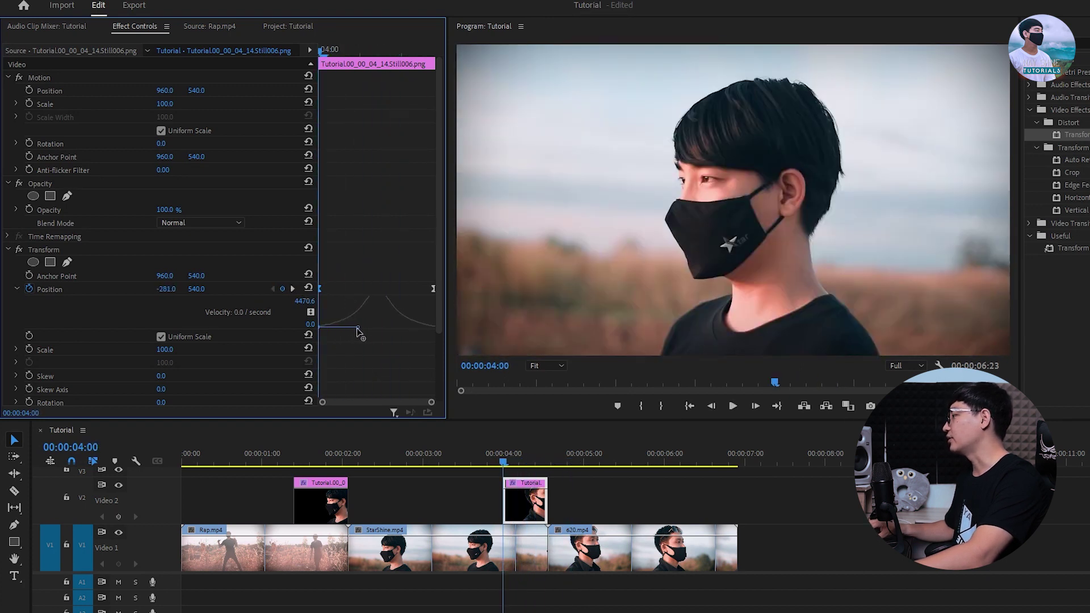
{"action": "key", "text": "space"}
{"action": "key", "text": "space"}
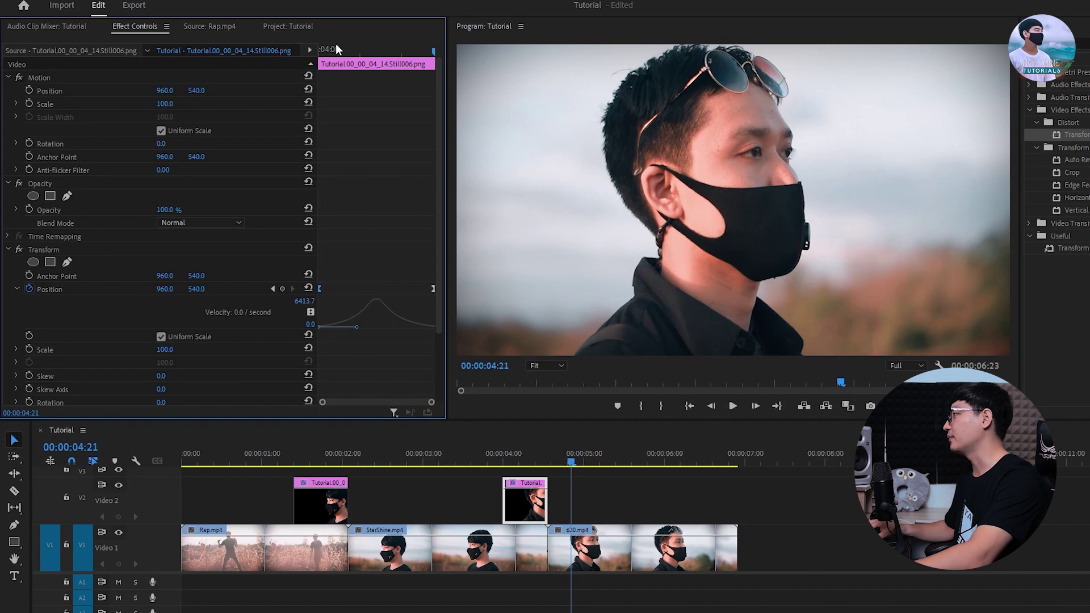
{"action": "left_click_drag", "start_coordinate": [336, 49], "coordinate": [318, 50]}
{"action": "left_click_drag", "start_coordinate": [357, 330], "coordinate": [372, 328]}
{"action": "key", "text": "space"}
{"action": "key", "text": "space"}
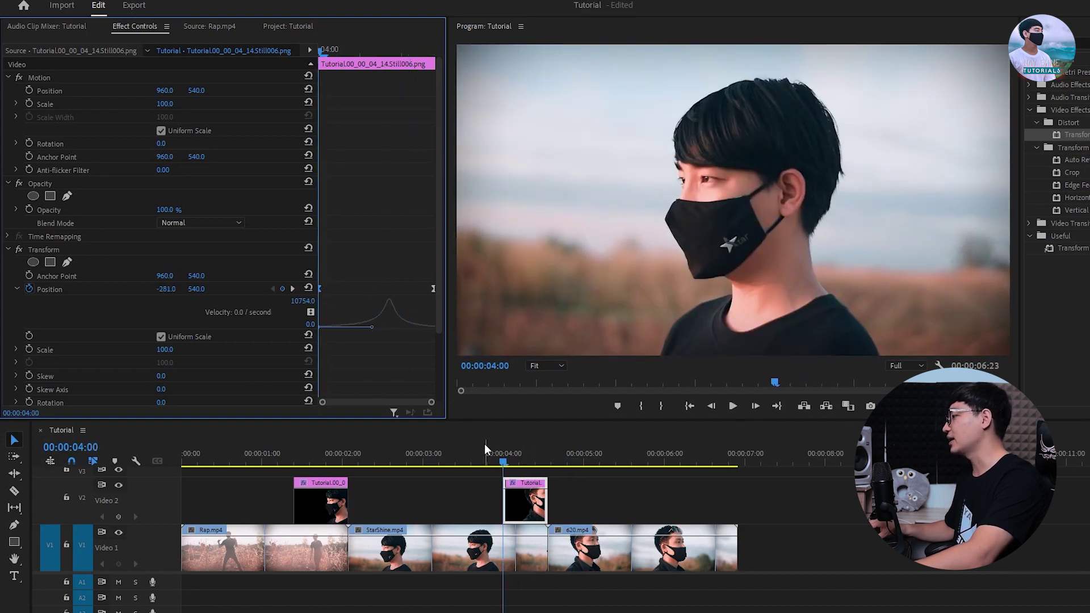
Step: Extend the second cutout's start back to 00:00:03:19, move the first Position keyframe to the new start, and preview the slide-in
{"action": "left_click_drag", "start_coordinate": [505, 494], "coordinate": [488, 493]}
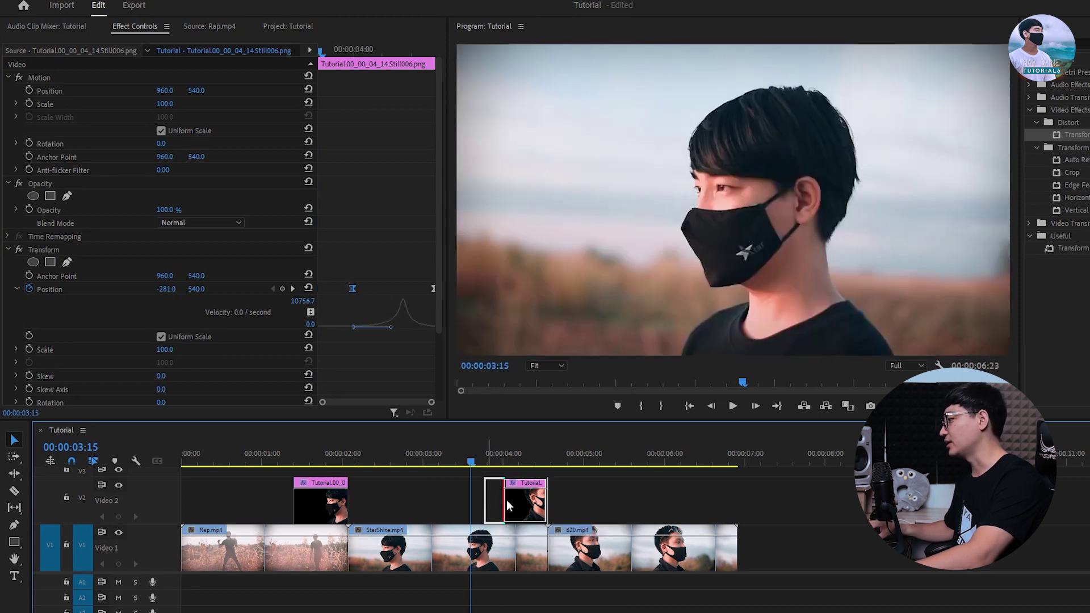
{"action": "left_click", "coordinate": [279, 291]}
{"action": "key", "text": "space"}
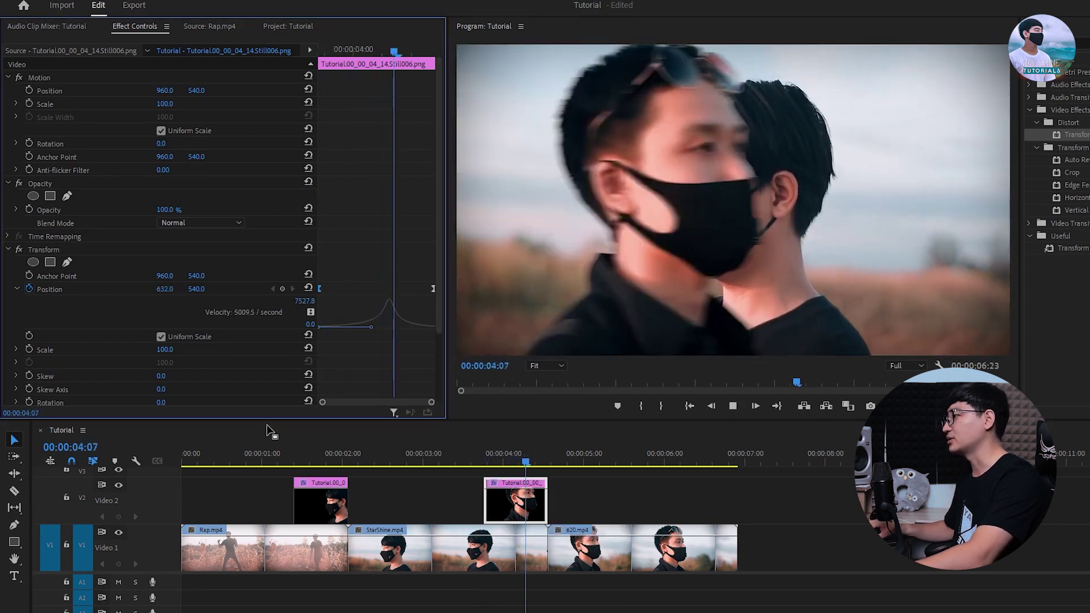
{"action": "key", "text": "space"}
{"action": "key", "text": "Up"}
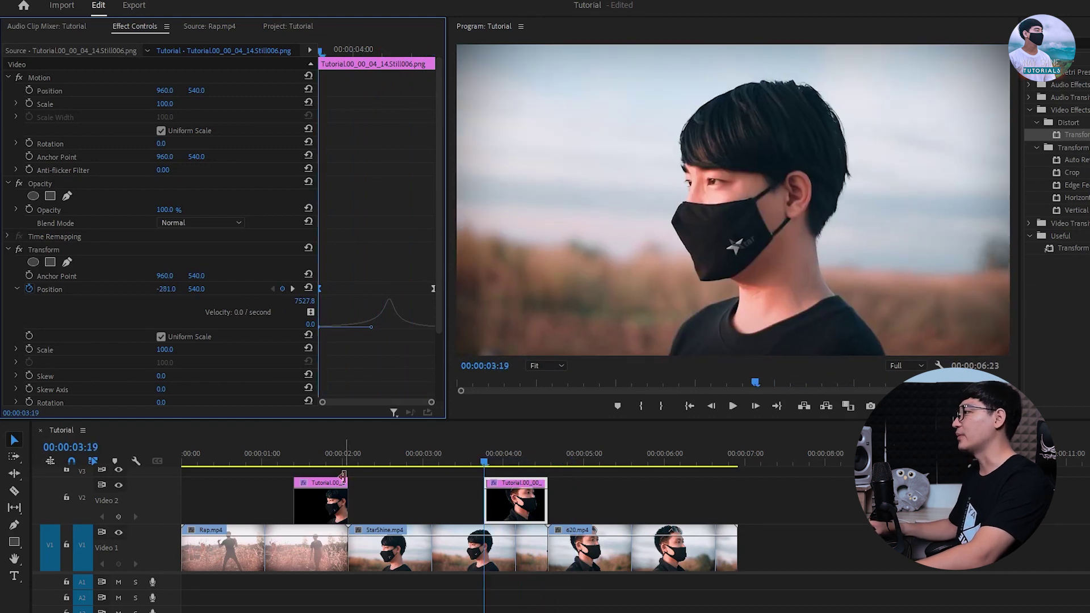
Step: Play the sequence repeatedly through both cutout transitions to judge their timing and flow
{"action": "key", "text": "space"}
{"action": "key", "text": "space"}
{"action": "left_click_drag", "start_coordinate": [295, 447], "coordinate": [1, 445]}
{"action": "key", "text": "space"}
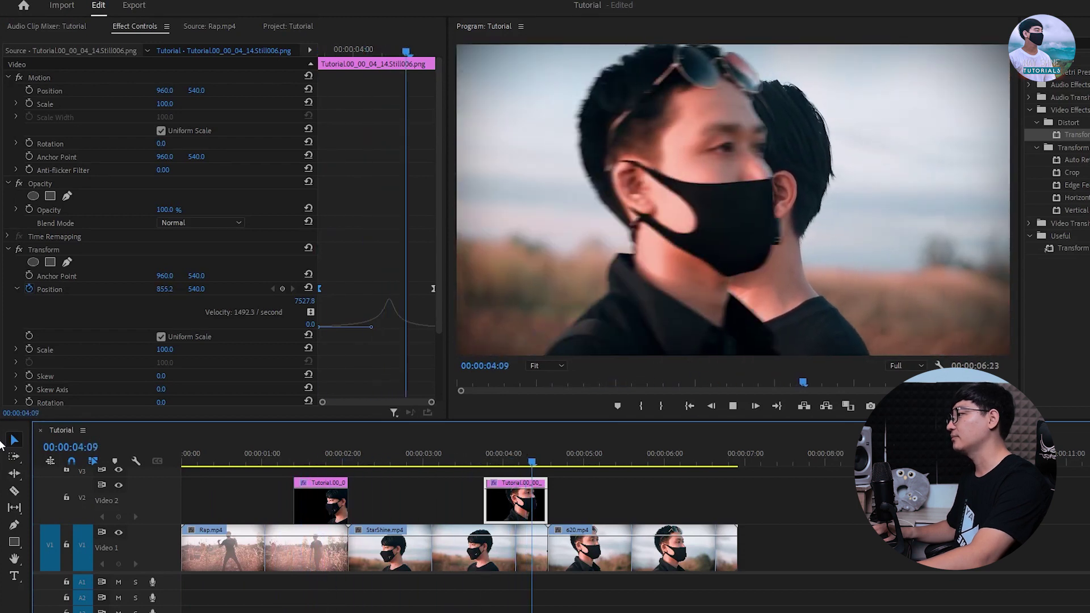
{"action": "key", "text": "space"}
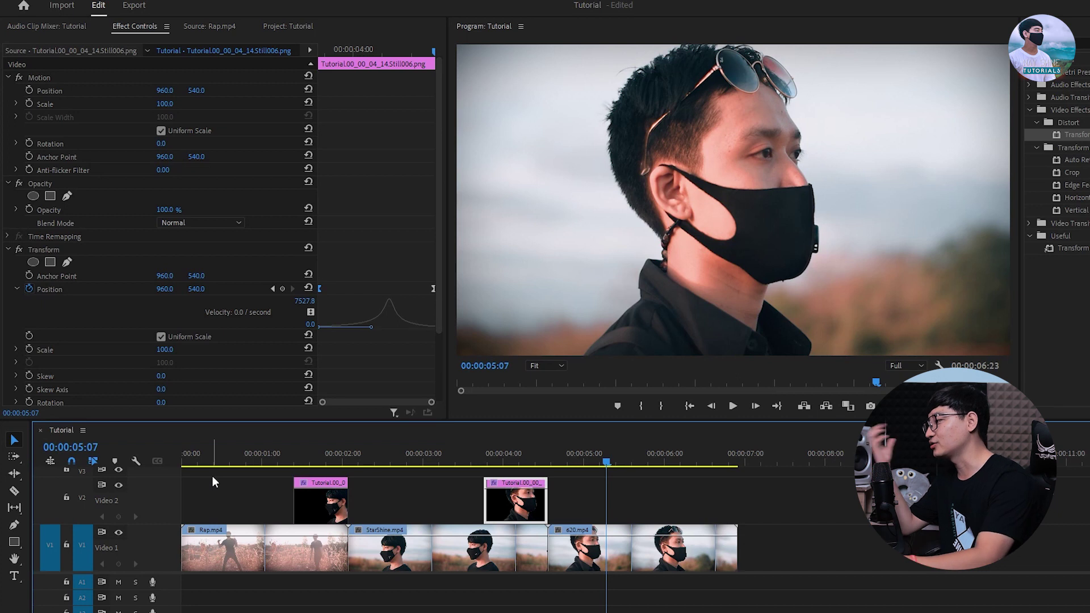
{"action": "left_click", "coordinate": [289, 448]}
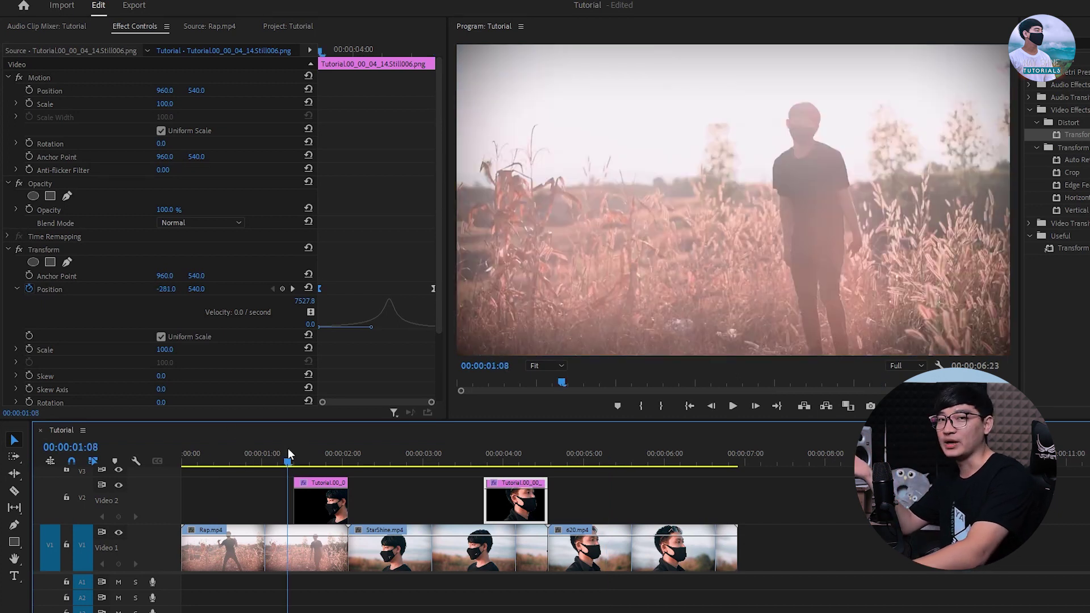
{"action": "key", "text": "space"}
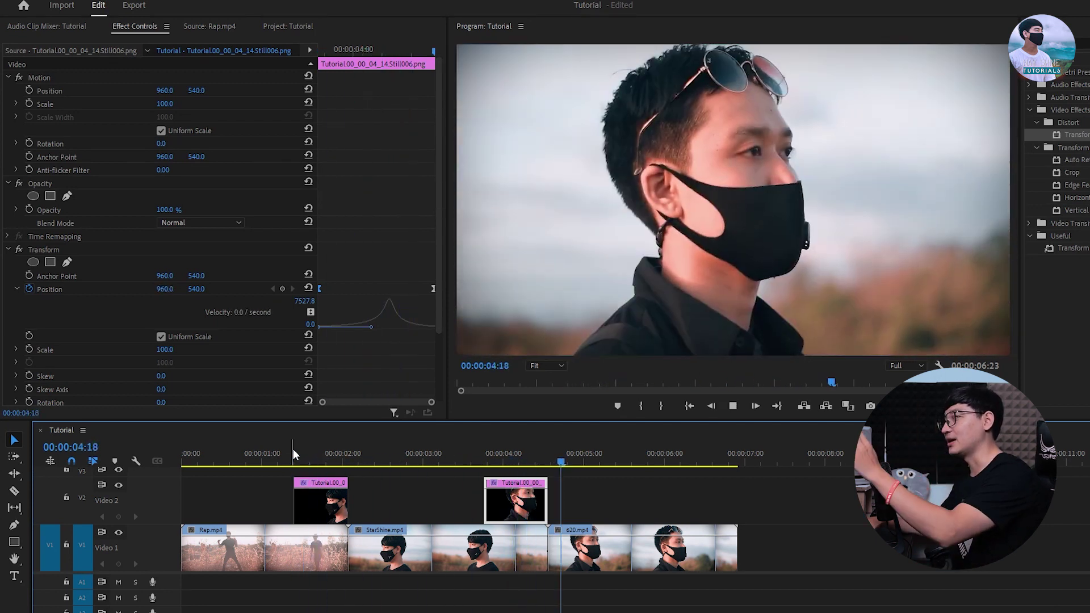
{"action": "key", "text": "space"}
Step: Replay the StarShine.mp4 to 620.mp4 transition and scrub to 00:00:04:06 to examine the cutout's motion blur
{"action": "left_click", "coordinate": [491, 454]}
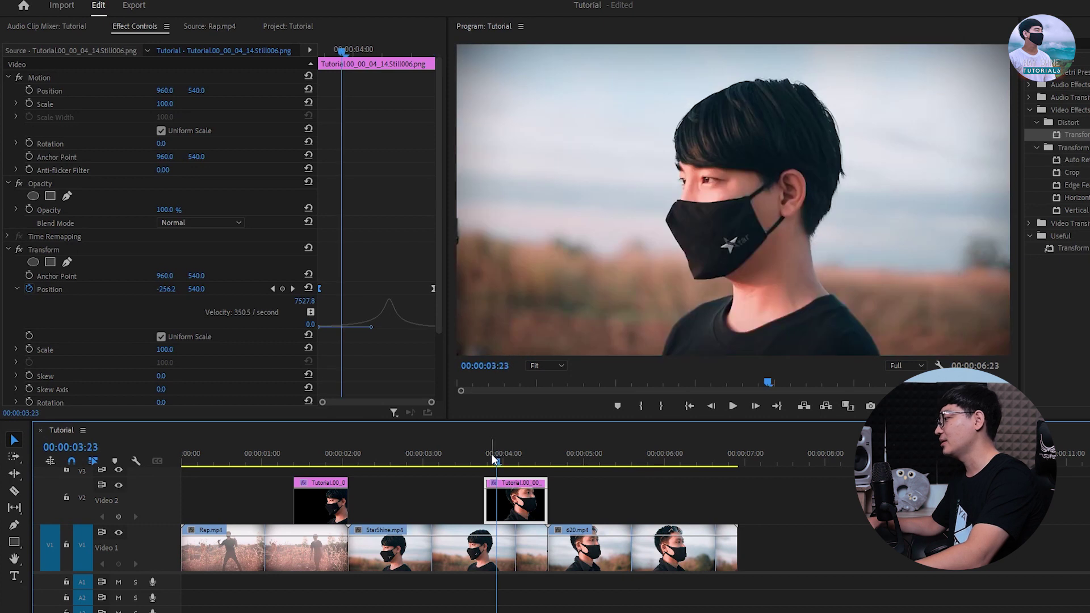
{"action": "key", "text": "space"}
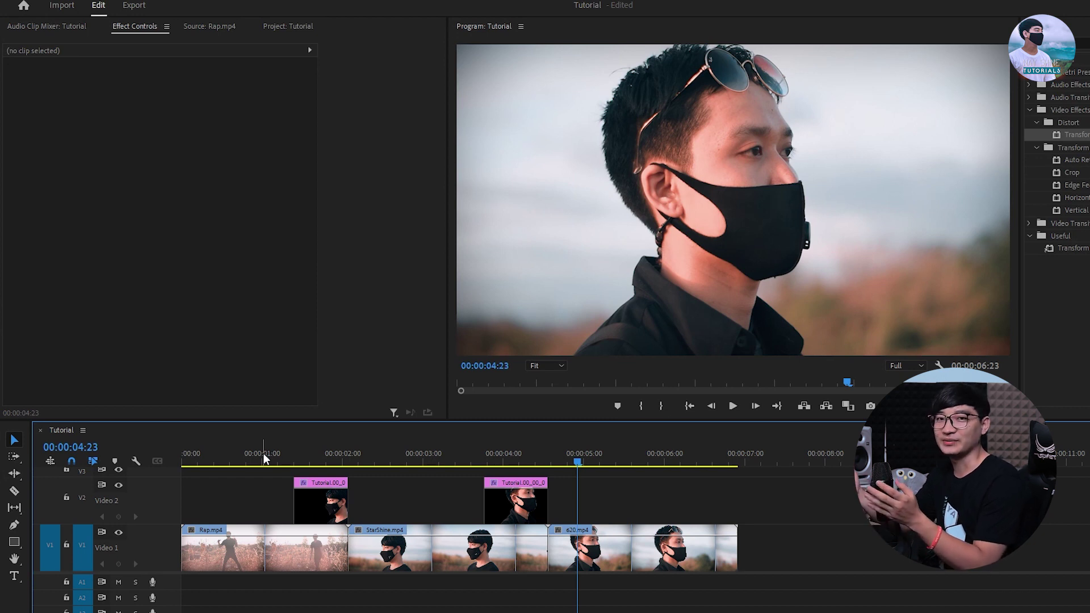
{"action": "left_click", "coordinate": [514, 460]}
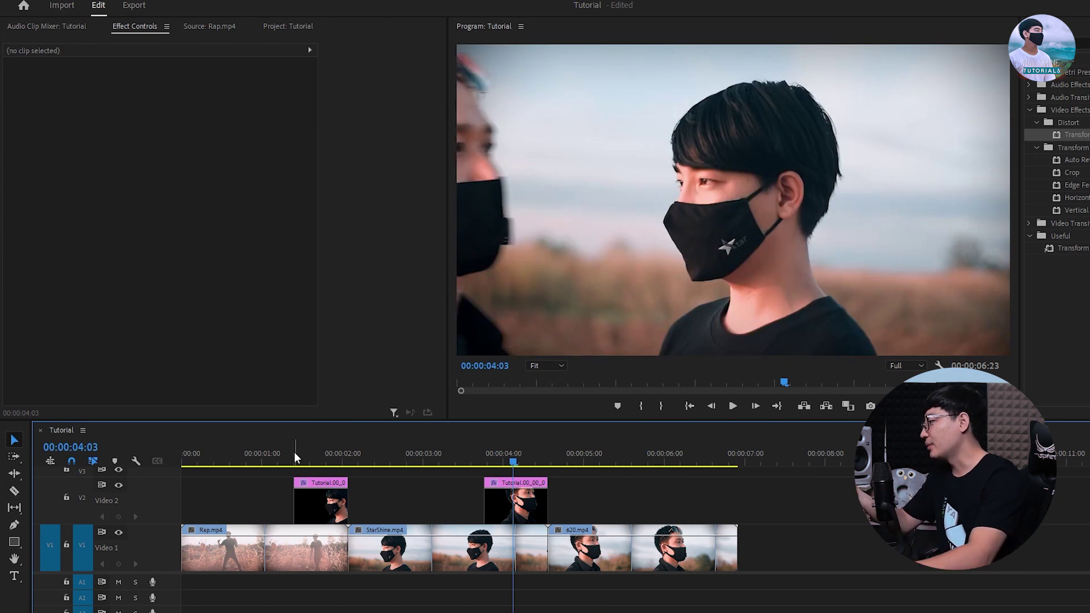
{"action": "left_click_drag", "start_coordinate": [514, 455], "coordinate": [523, 458]}
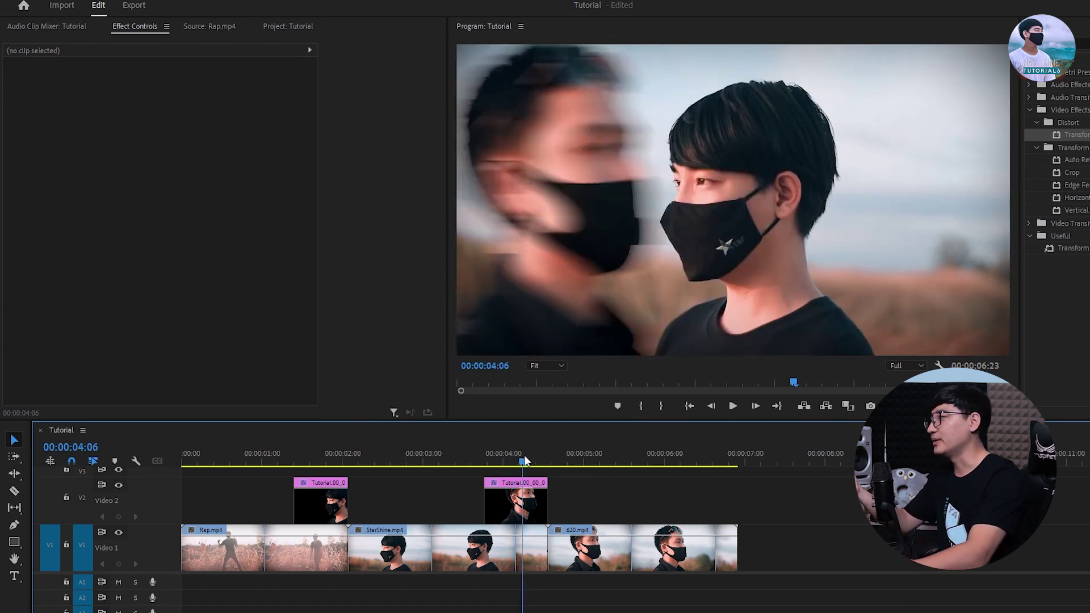